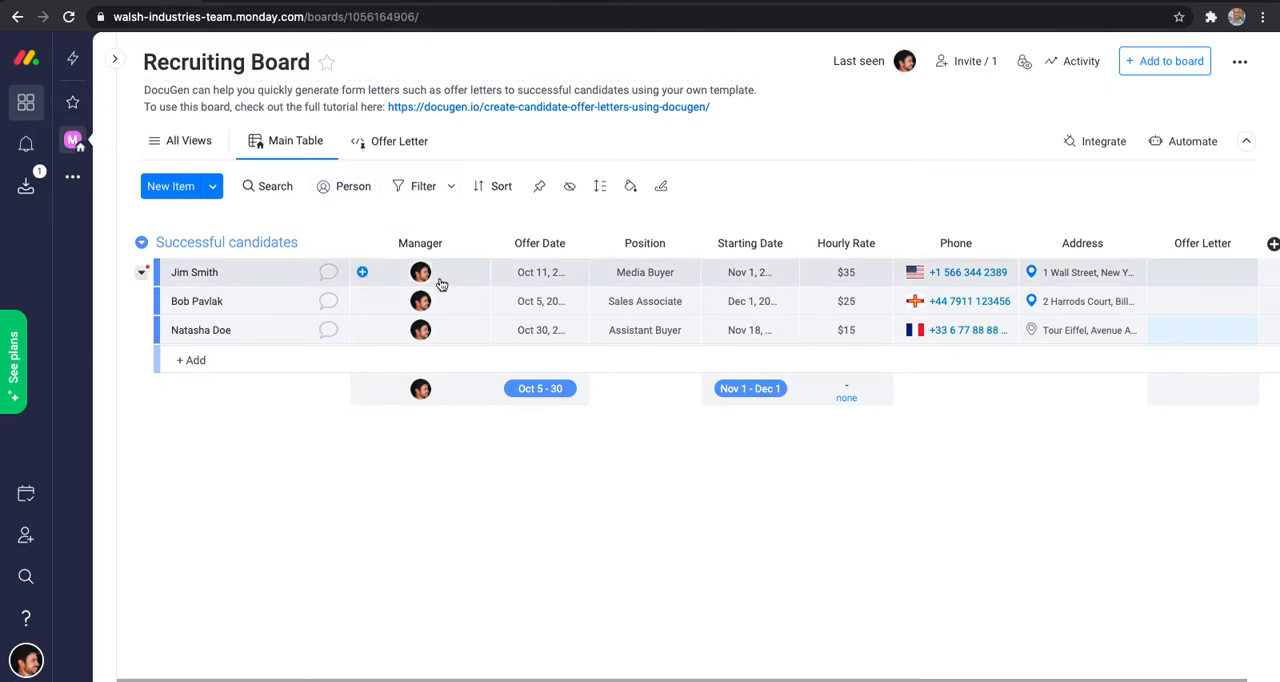
Review the DocuGen settings of the Offer Letter view, covering delivery options, the attachment file column, template and output formats.
click(395, 143)
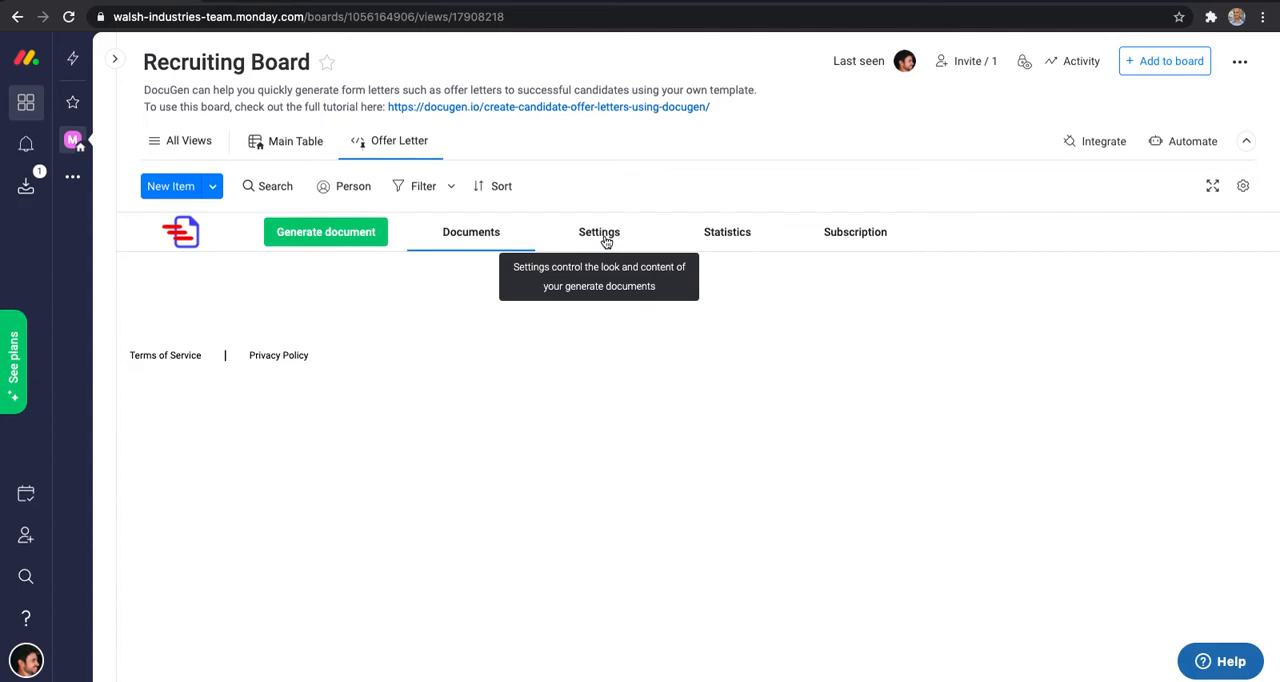
click(605, 240)
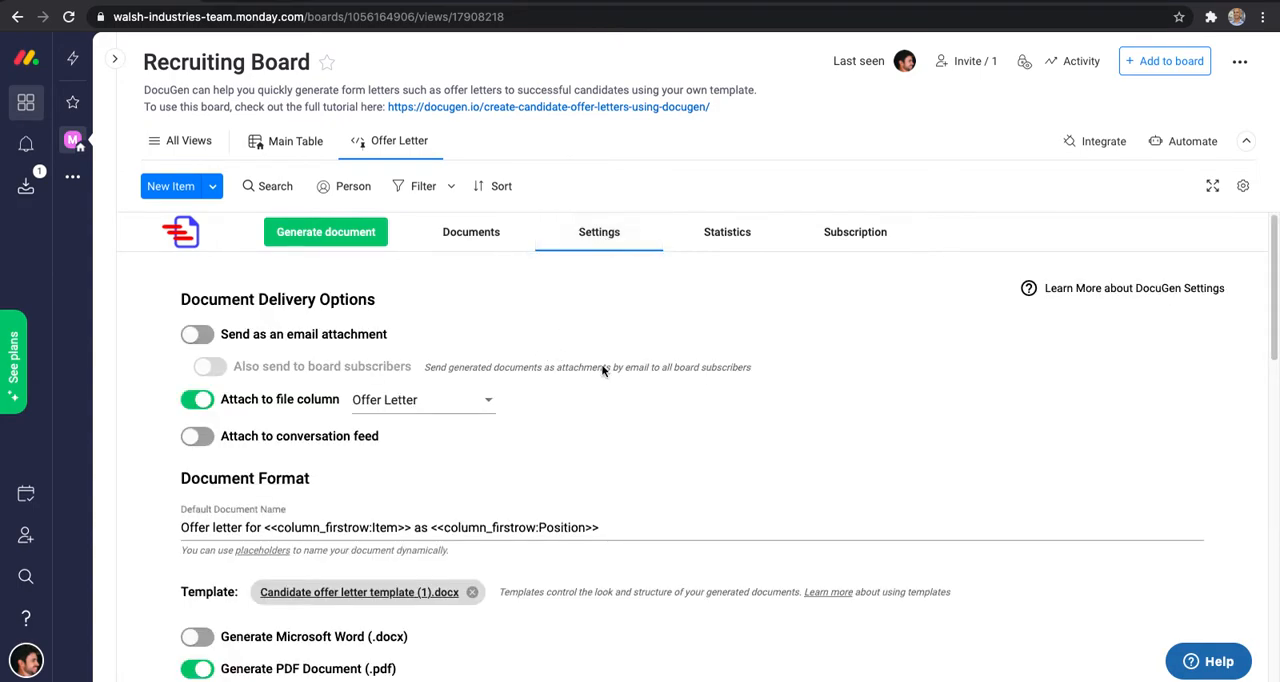
scroll(586, 379, down, 1)
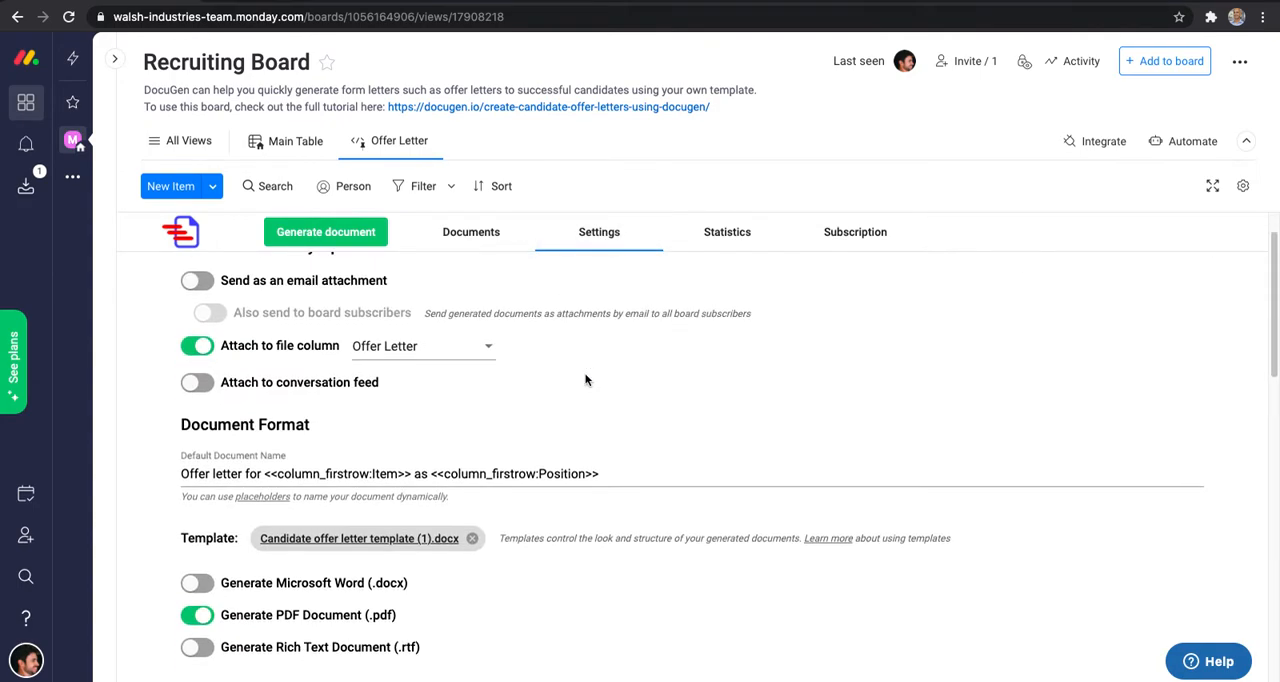
click(425, 349)
click(425, 351)
scroll(525, 350, down, 1)
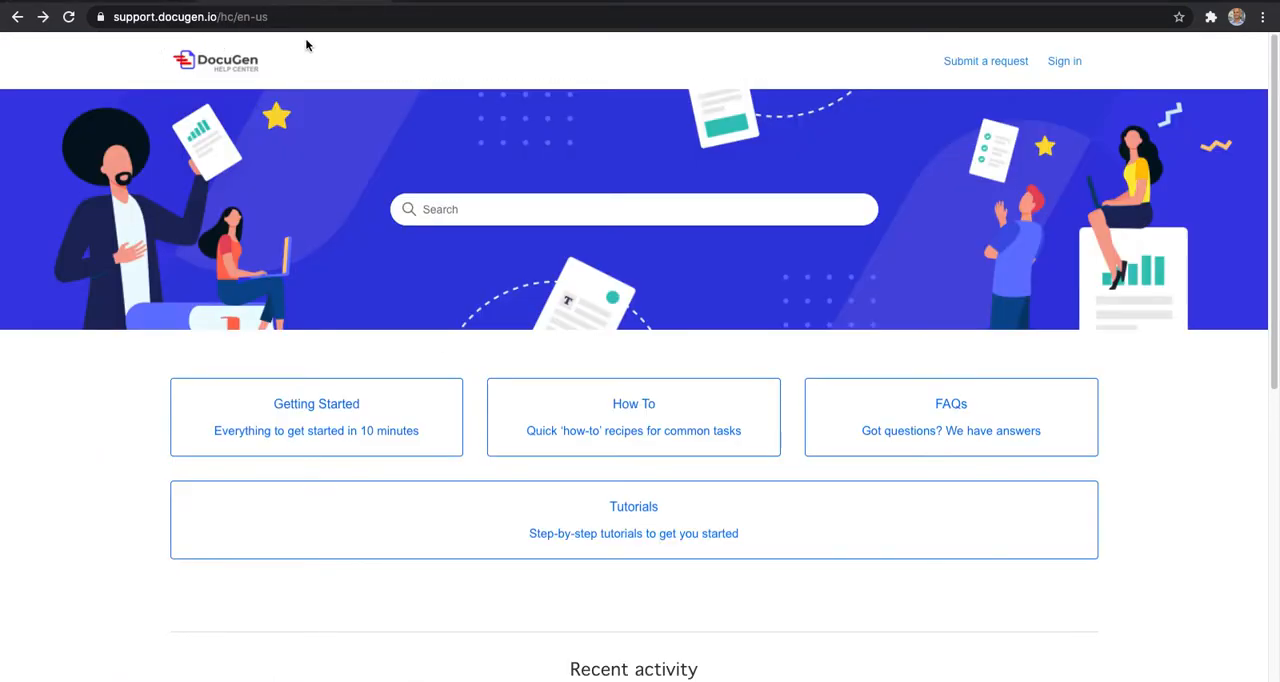
Search the DocuGen Help Center for "template gallery" and examine the sample templates in the Template Gallery article.
click(669, 200)
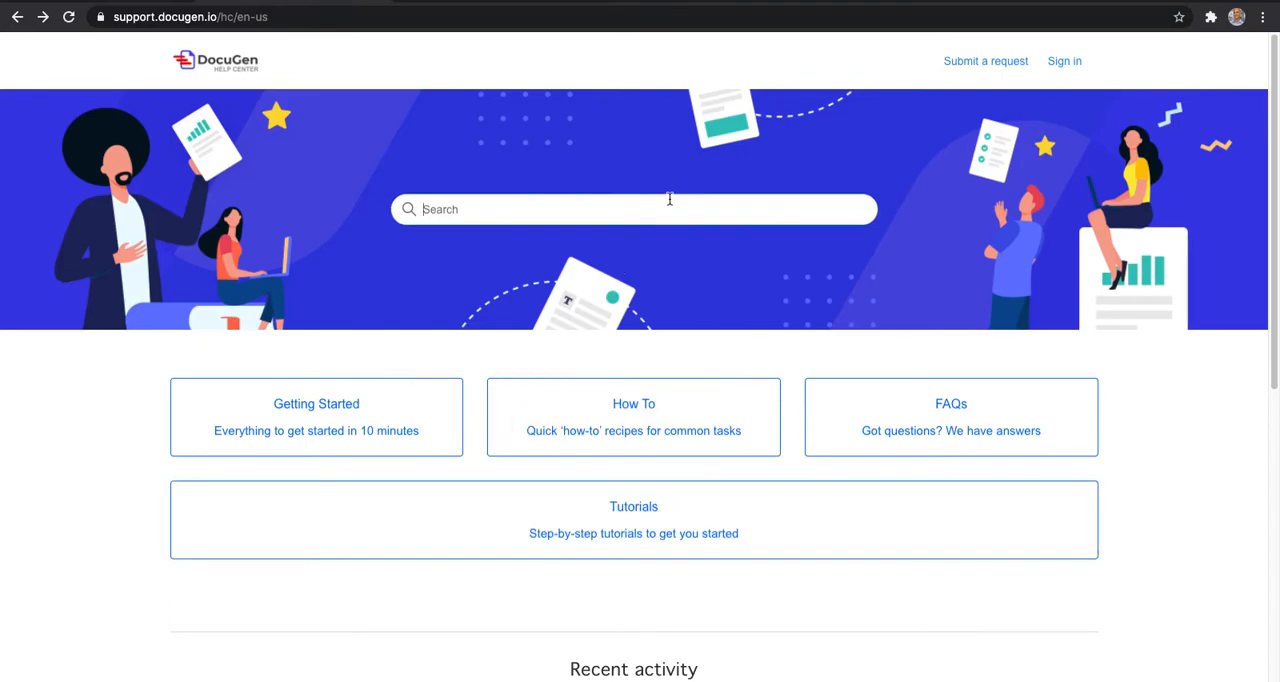
text(template gallery)
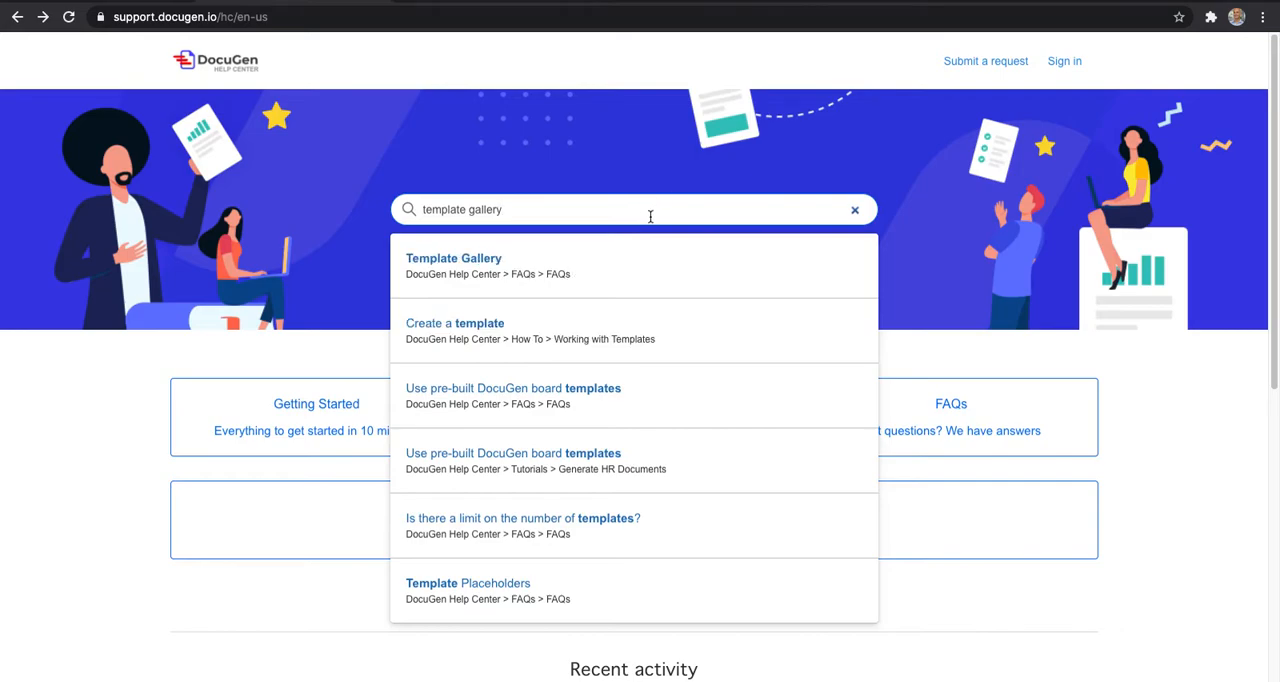
click(460, 264)
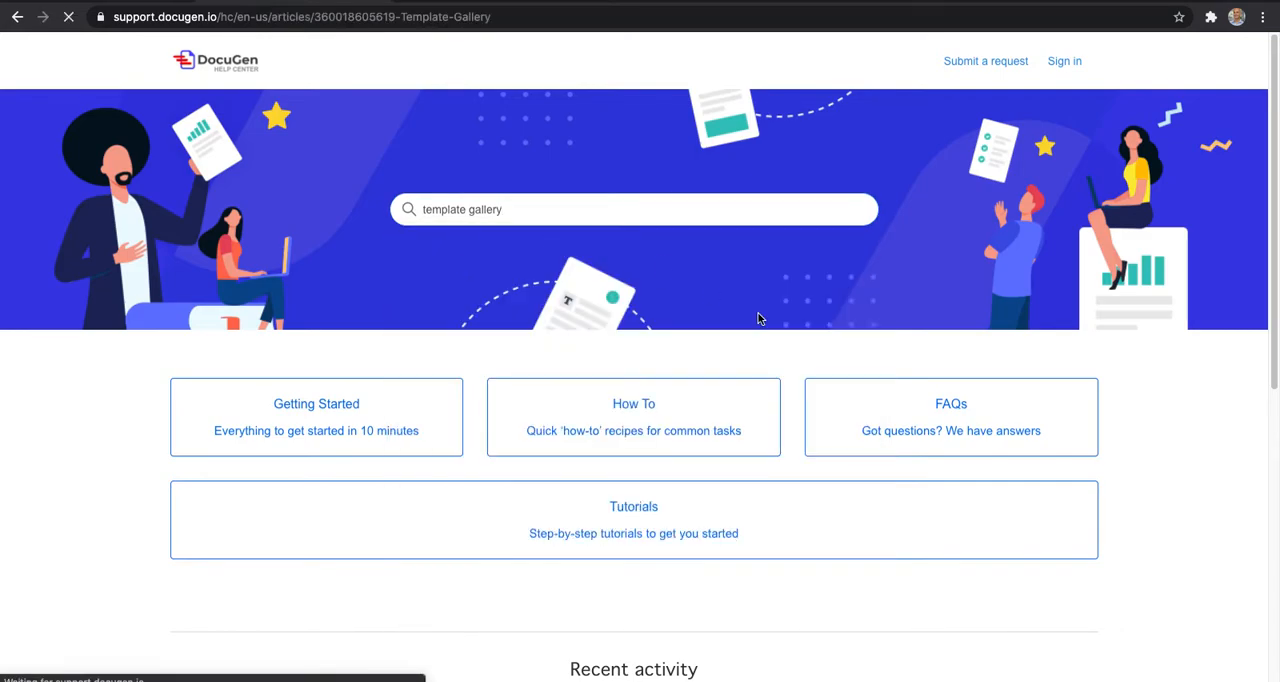
scroll(767, 284, down, 2)
scroll(767, 280, down, 2)
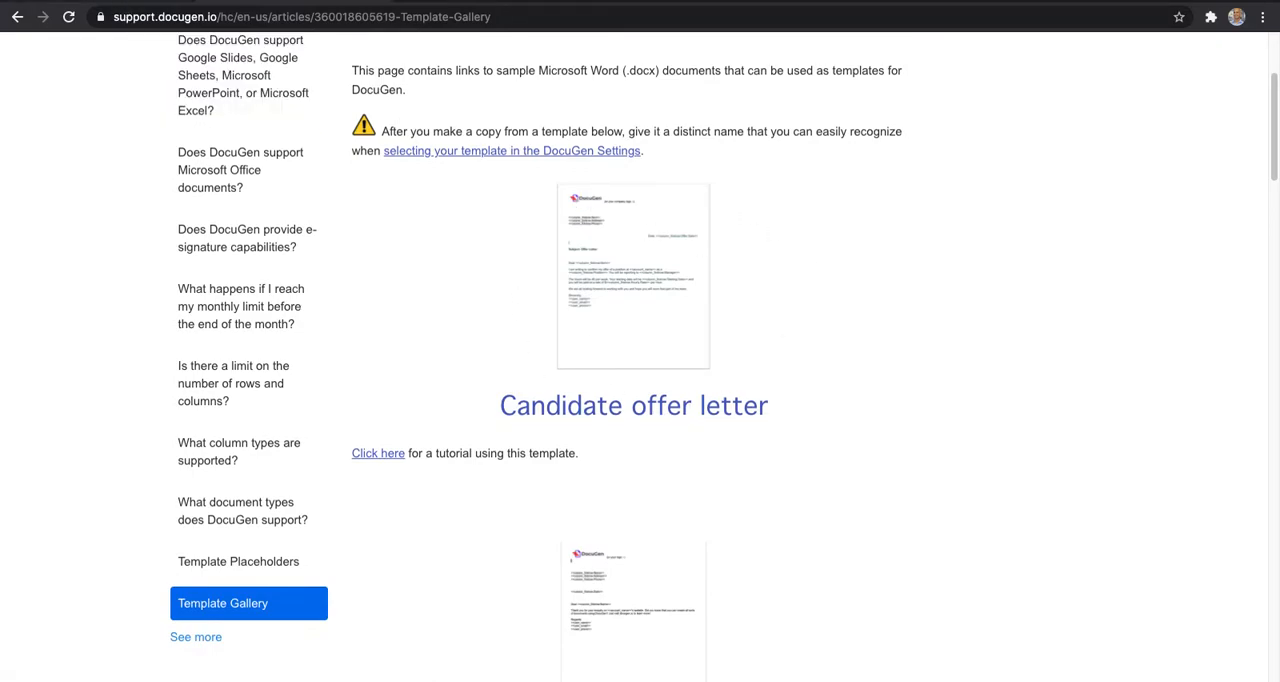
Return to the Recruiting Board's main table and add a Button column found by searching the Column Center for "button".
click(210, 2)
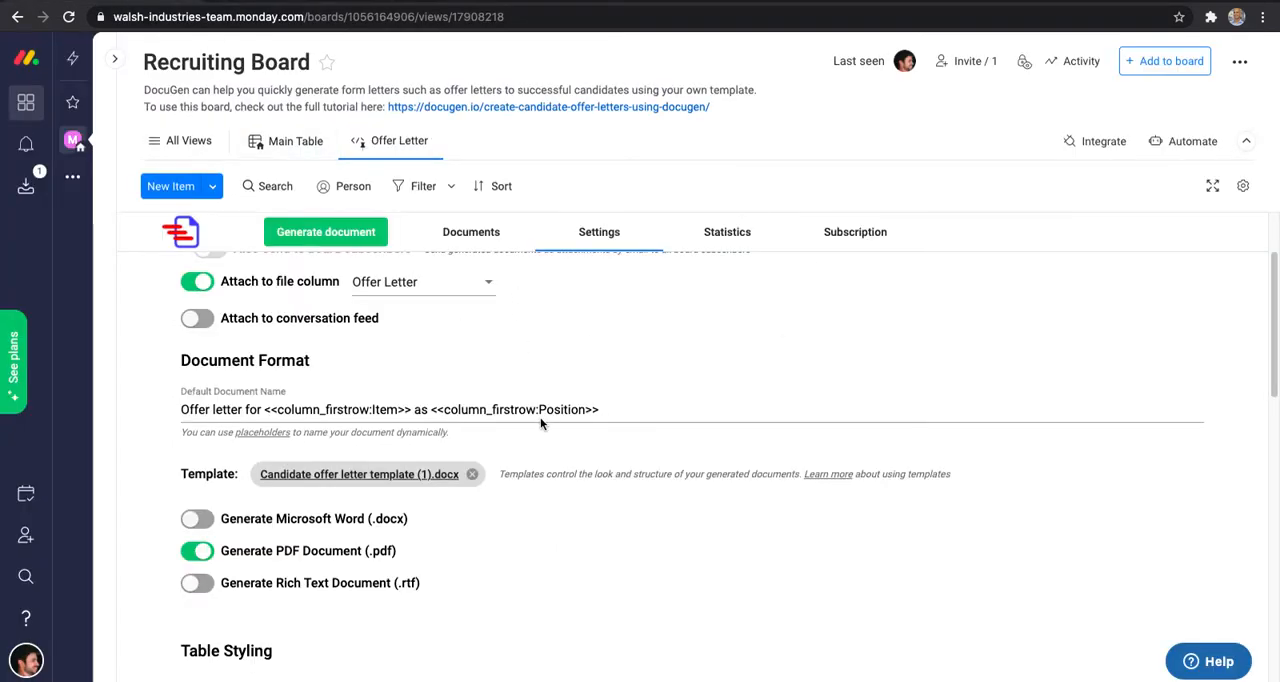
click(283, 154)
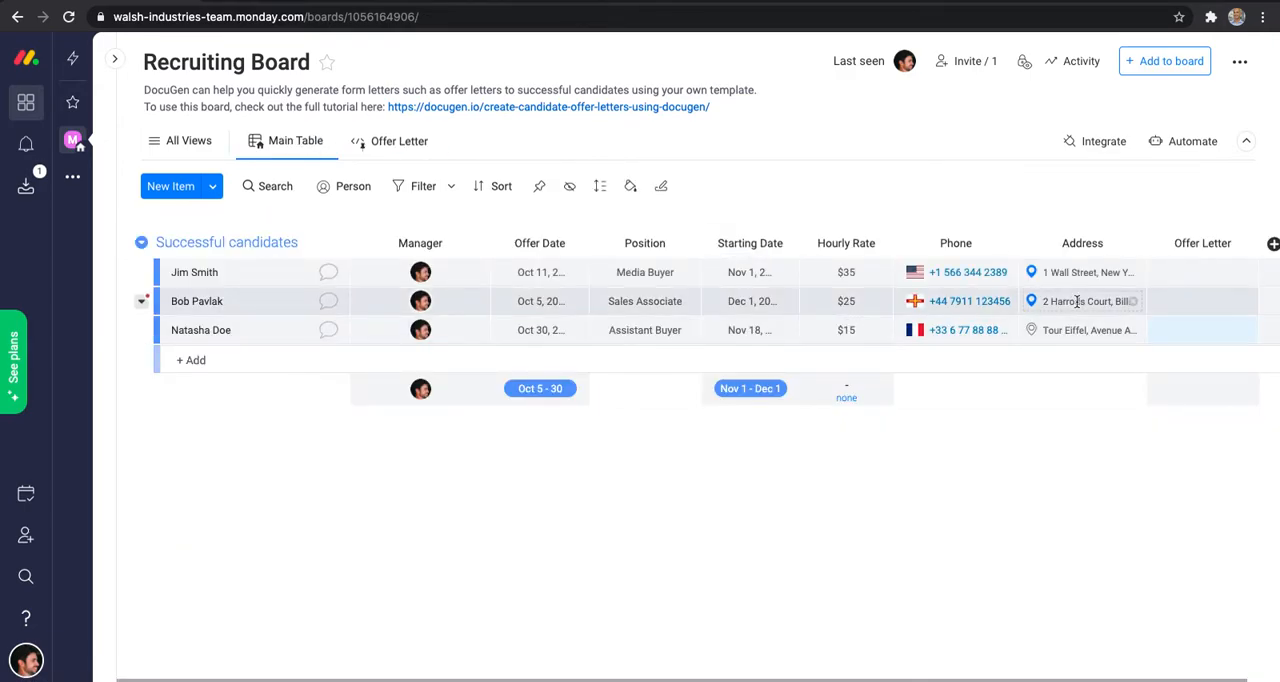
scroll(1160, 300, right, 1)
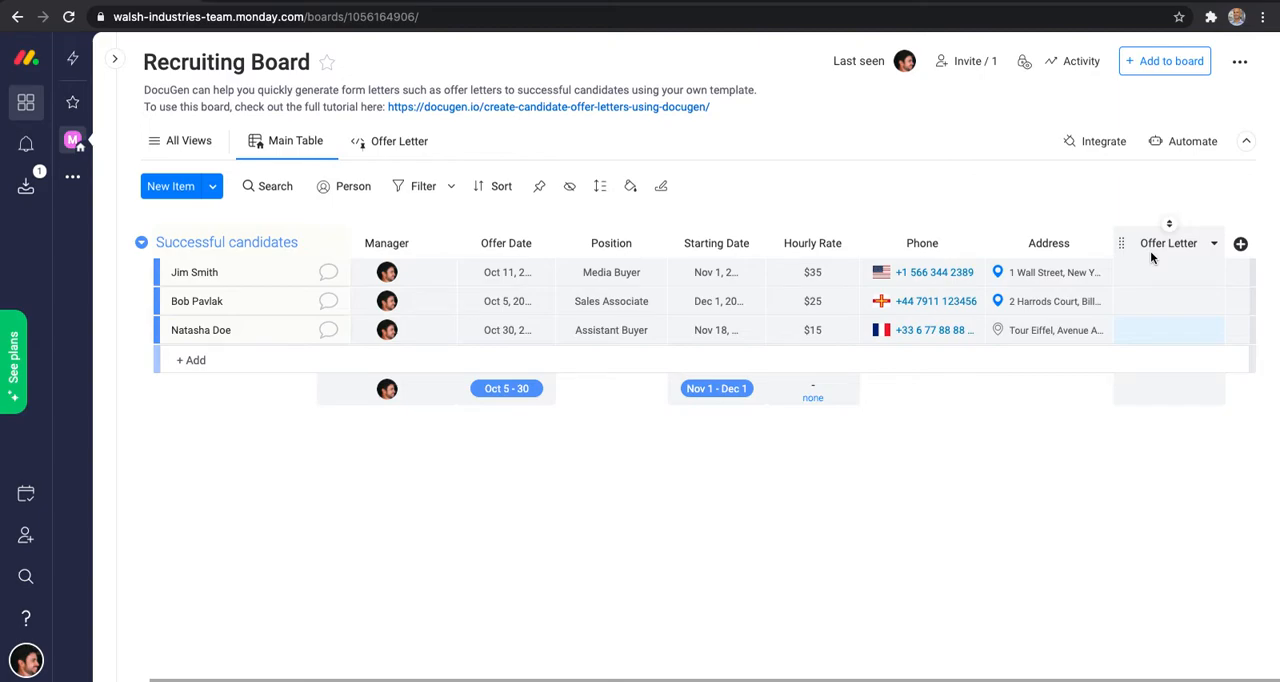
click(1239, 246)
click(1155, 468)
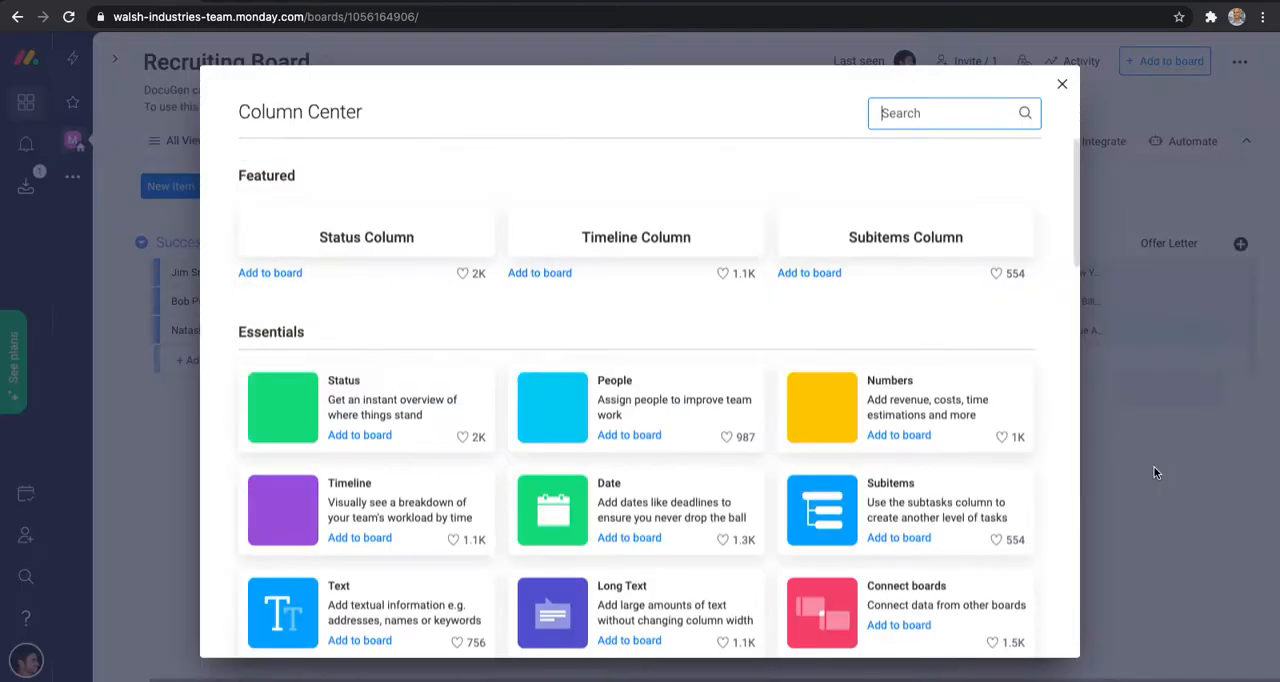
text(file)
key(BackSpace)
key(BackSpace)
key(BackSpace)
key(BackSpace)
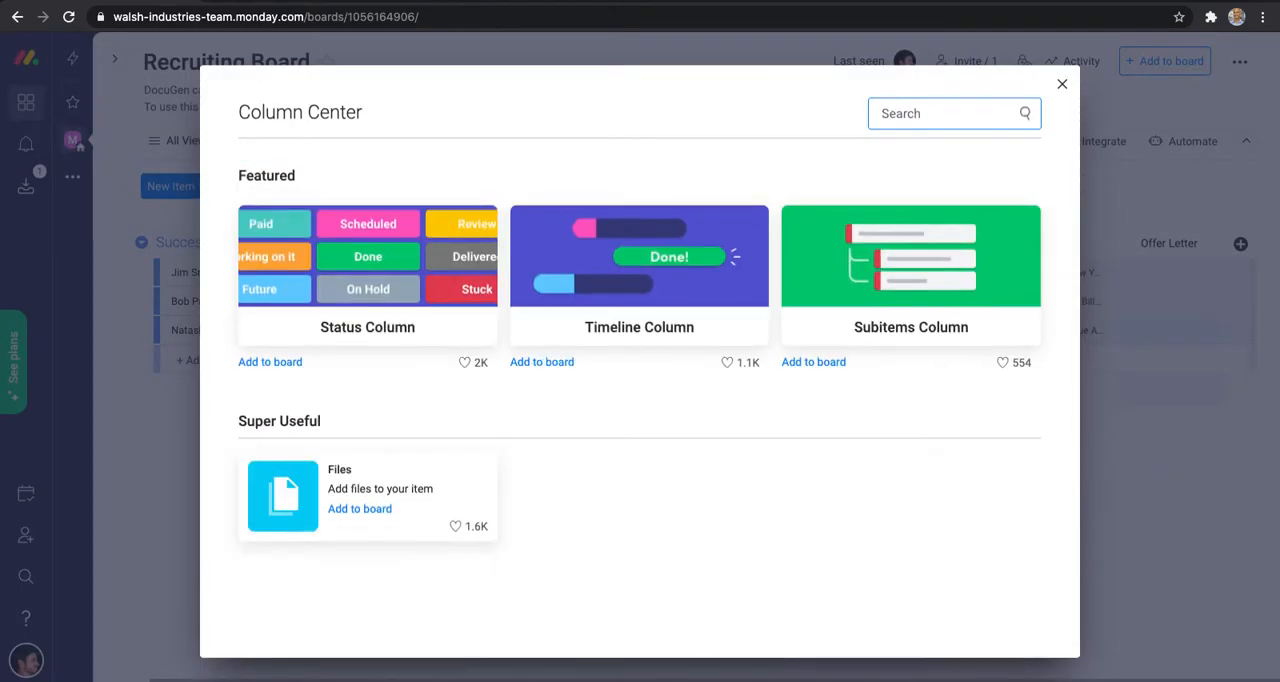
text(button)
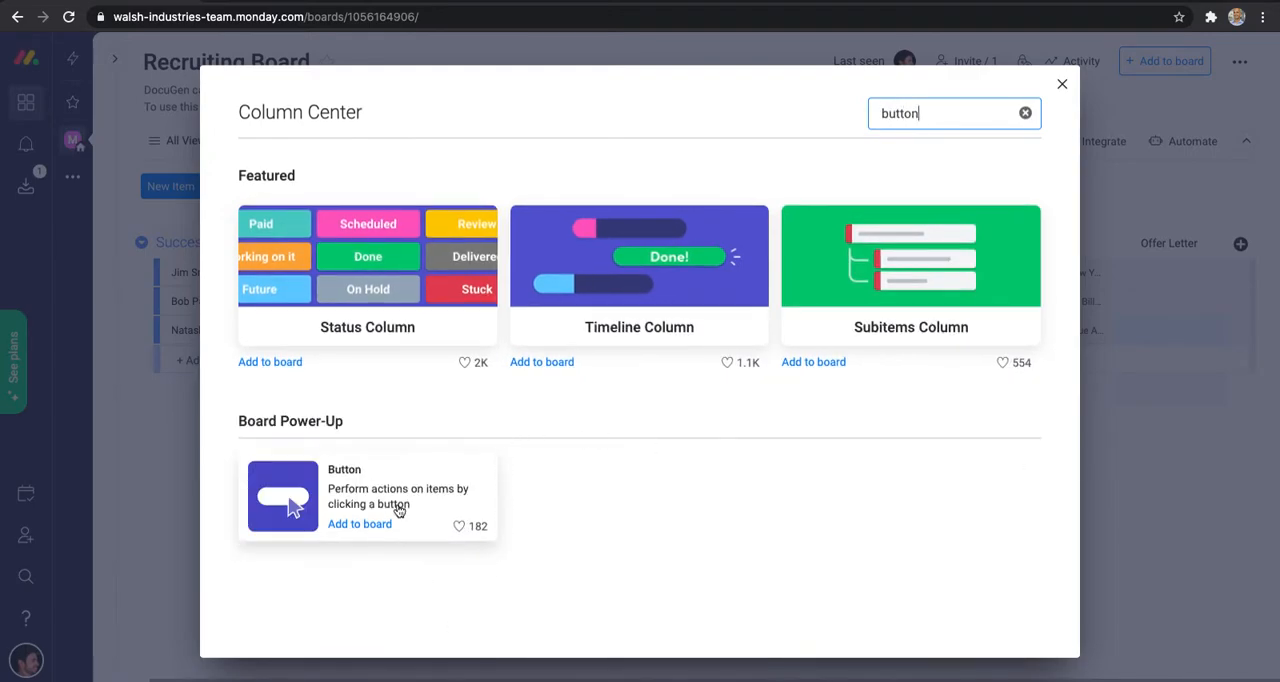
click(360, 525)
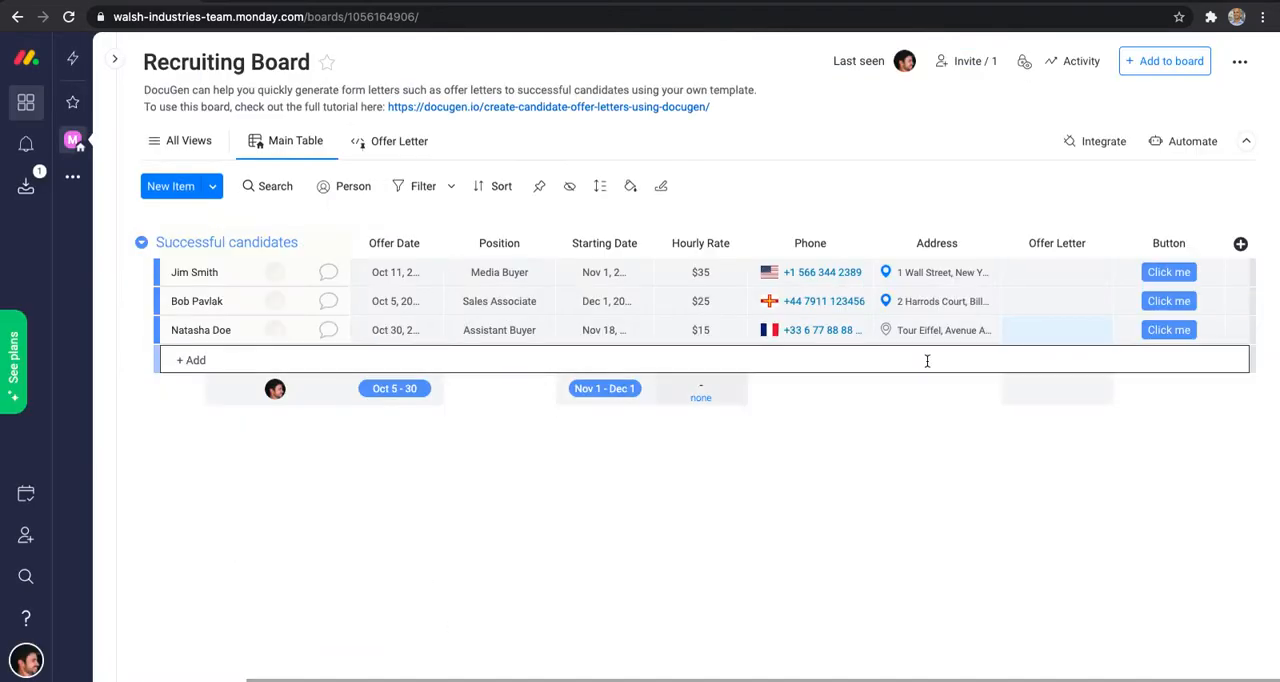
Rename the new button column as Offer Letter.
click(1172, 243)
text(Offer Letter)
key(Return)
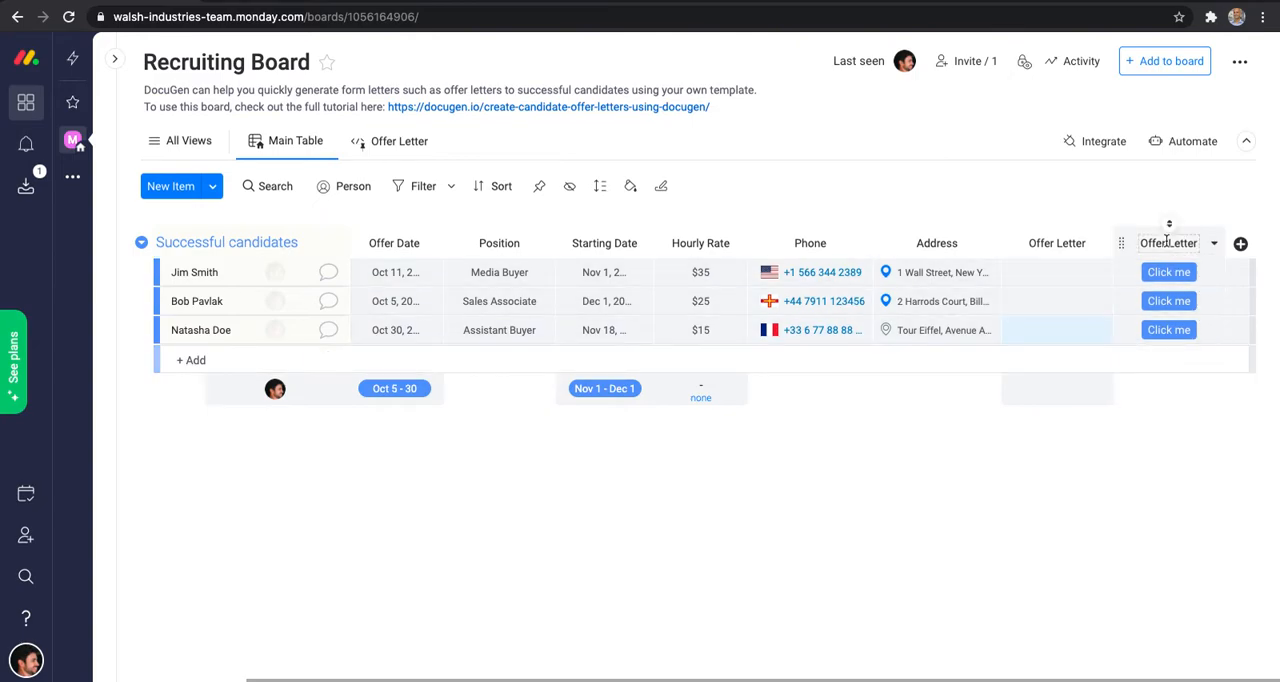
Delete the existing DocuGen integration from the Recruiting Board's integrations.
click(1098, 145)
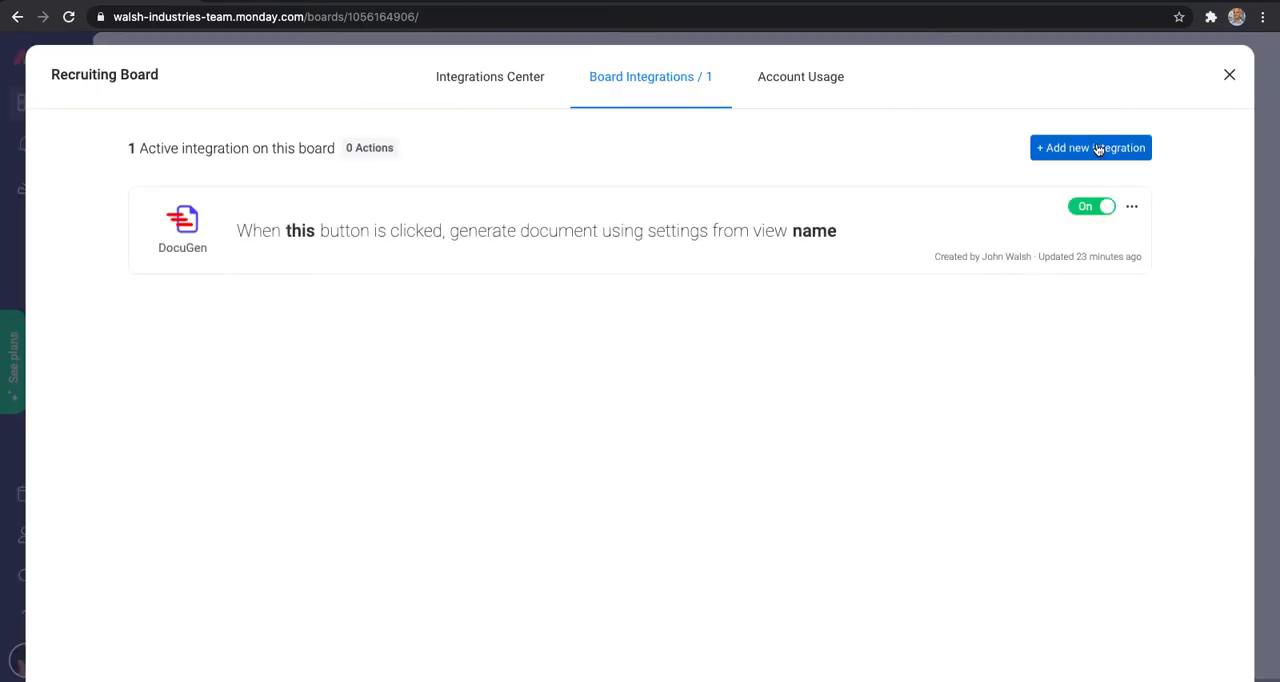
click(1133, 205)
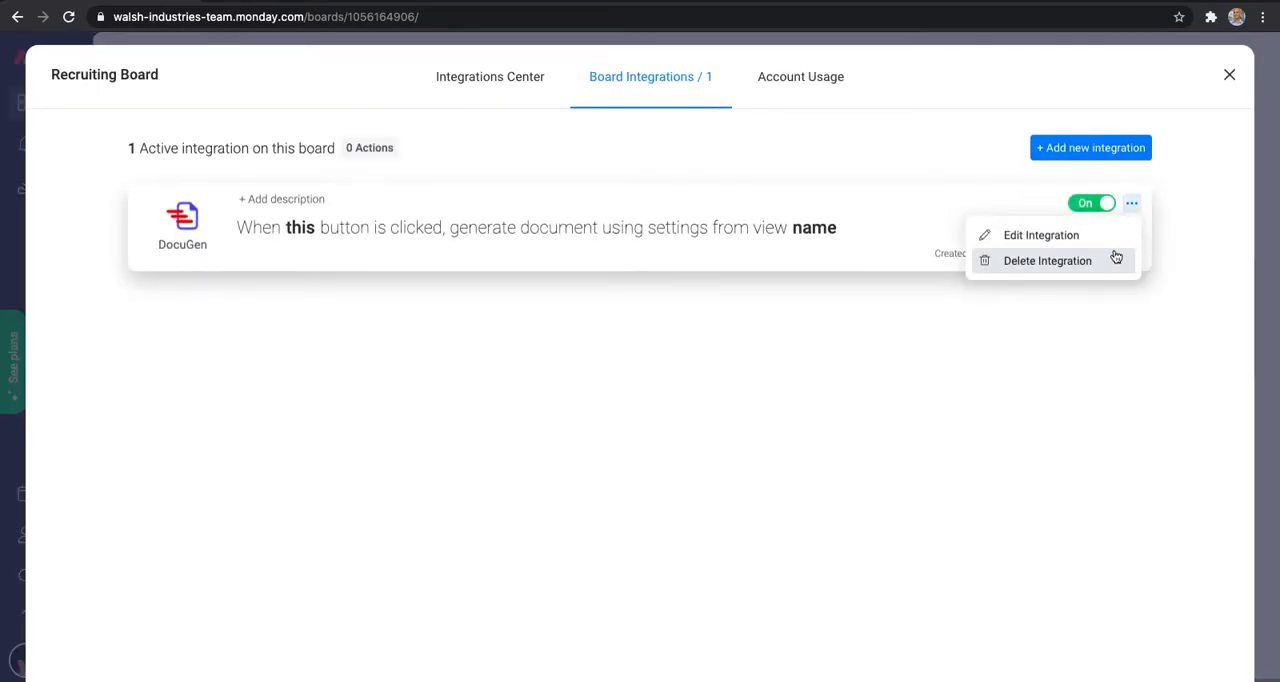
click(1117, 257)
click(1098, 224)
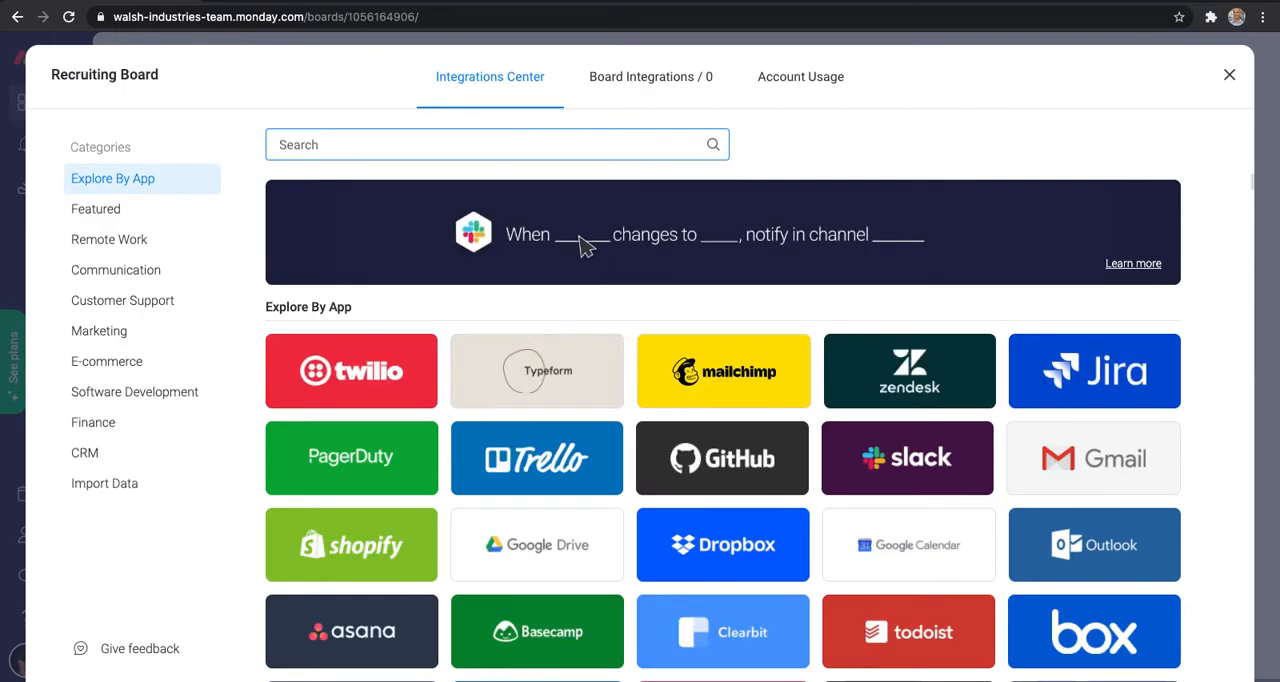
Search the integrations for "docu", open DocuGen and choose the recipe that generates a document when a button is clicked.
click(496, 149)
text(docu)
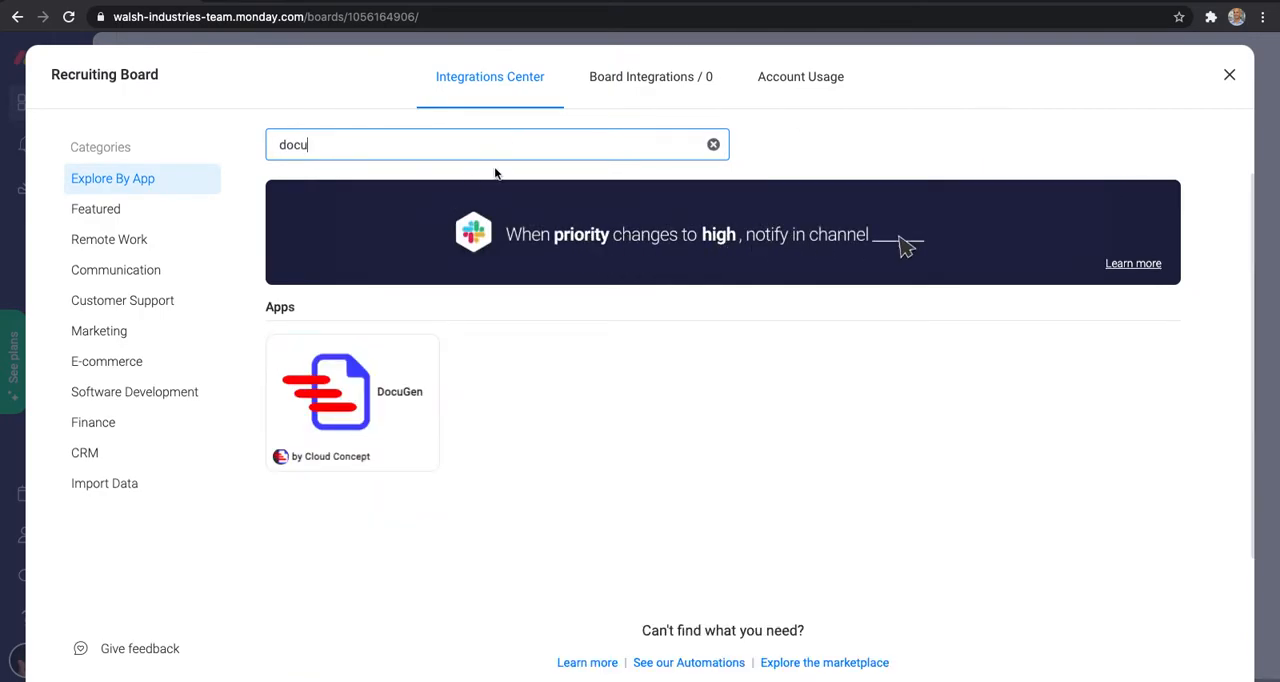
click(352, 390)
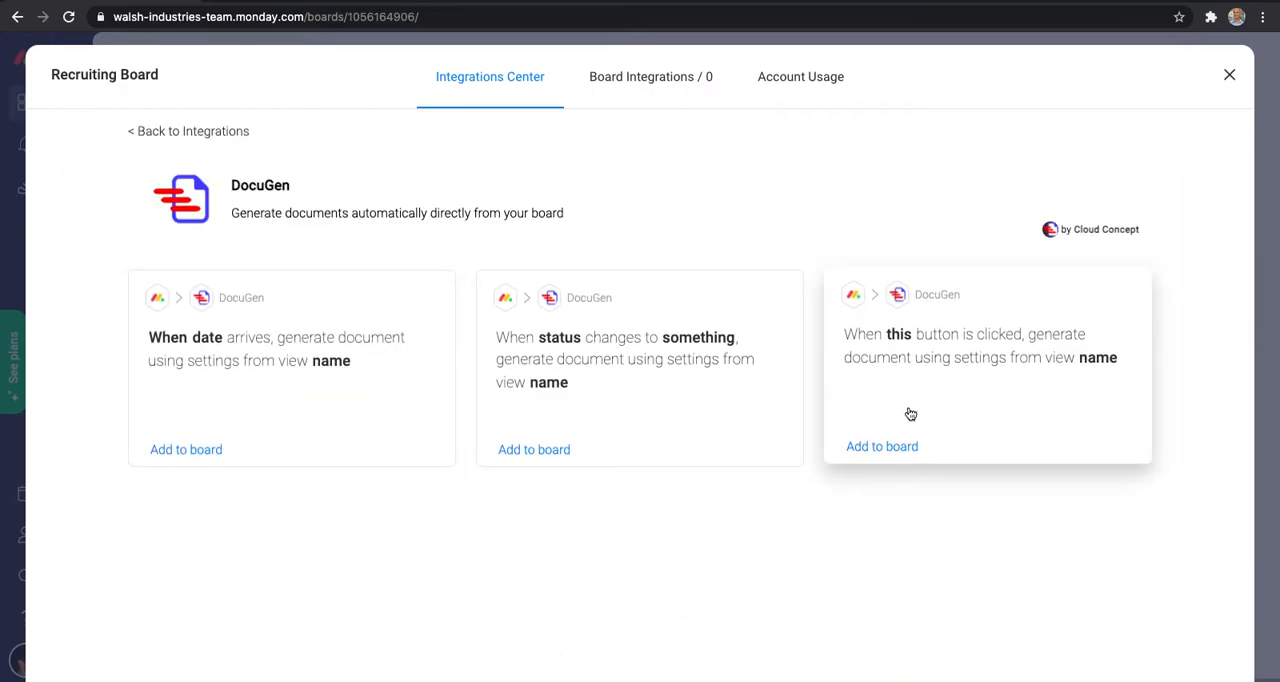
click(983, 355)
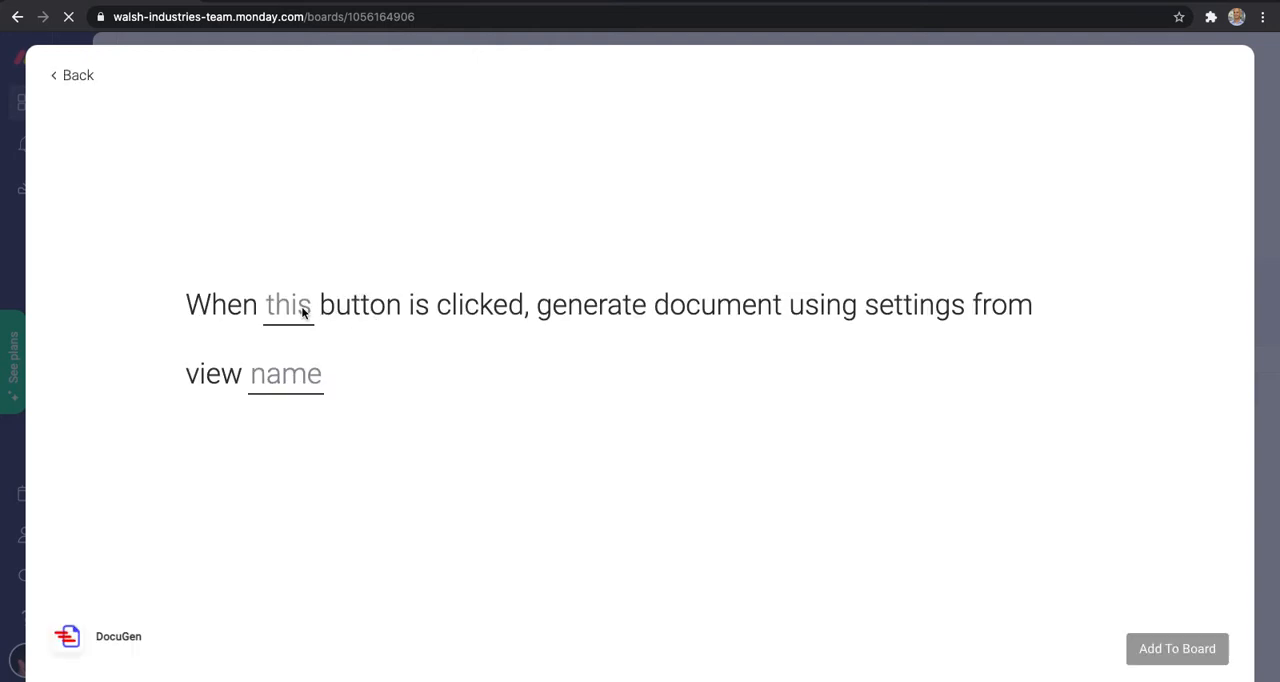
Set the recipe's trigger to the Offer Letter button, fill in the view name, and add the integration to the board.
click(296, 314)
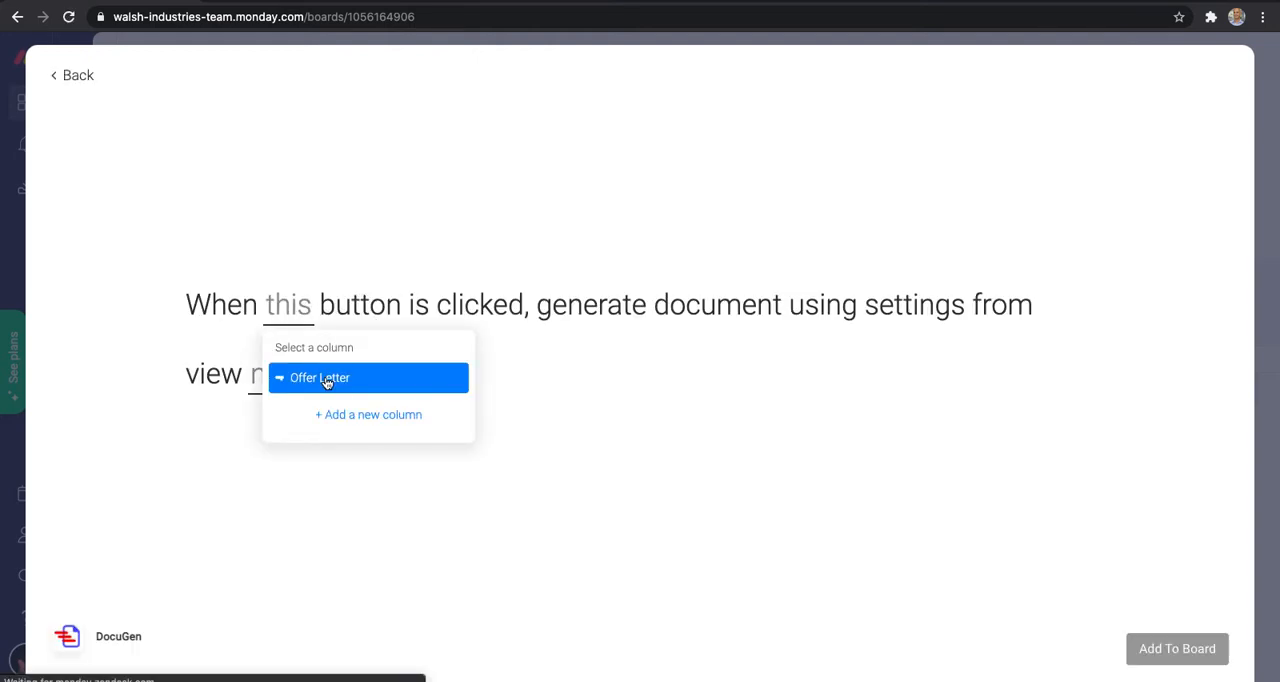
click(324, 378)
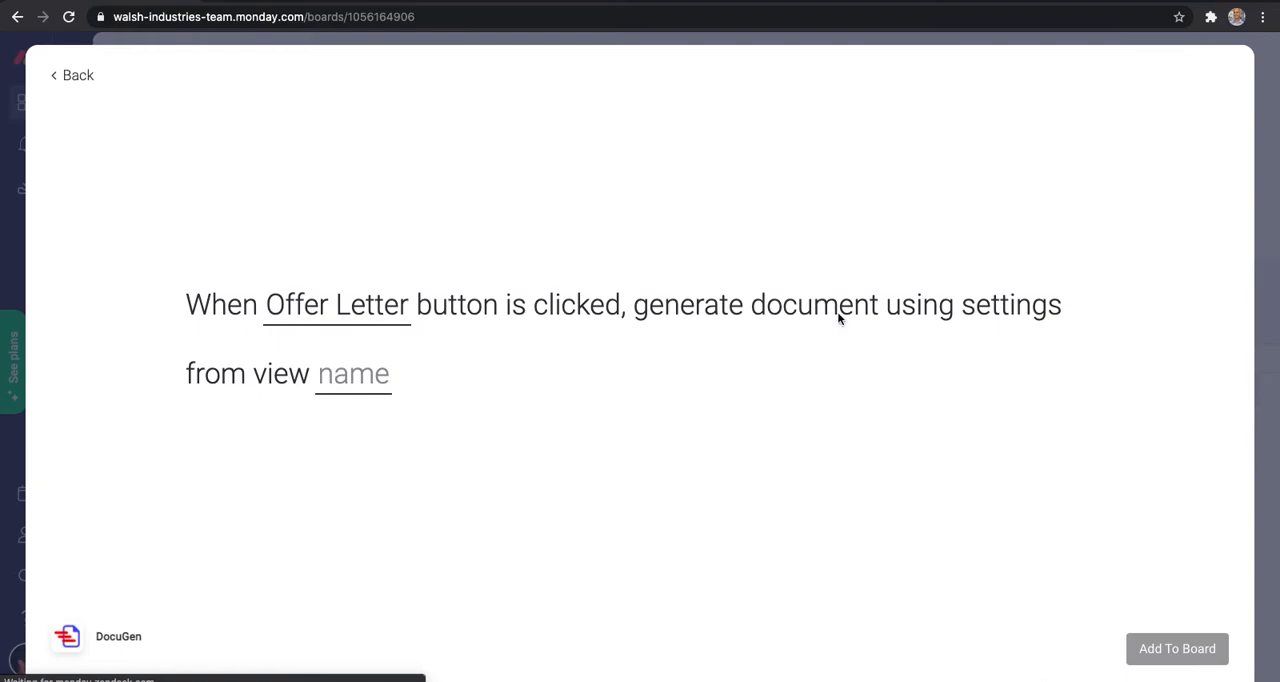
click(346, 381)
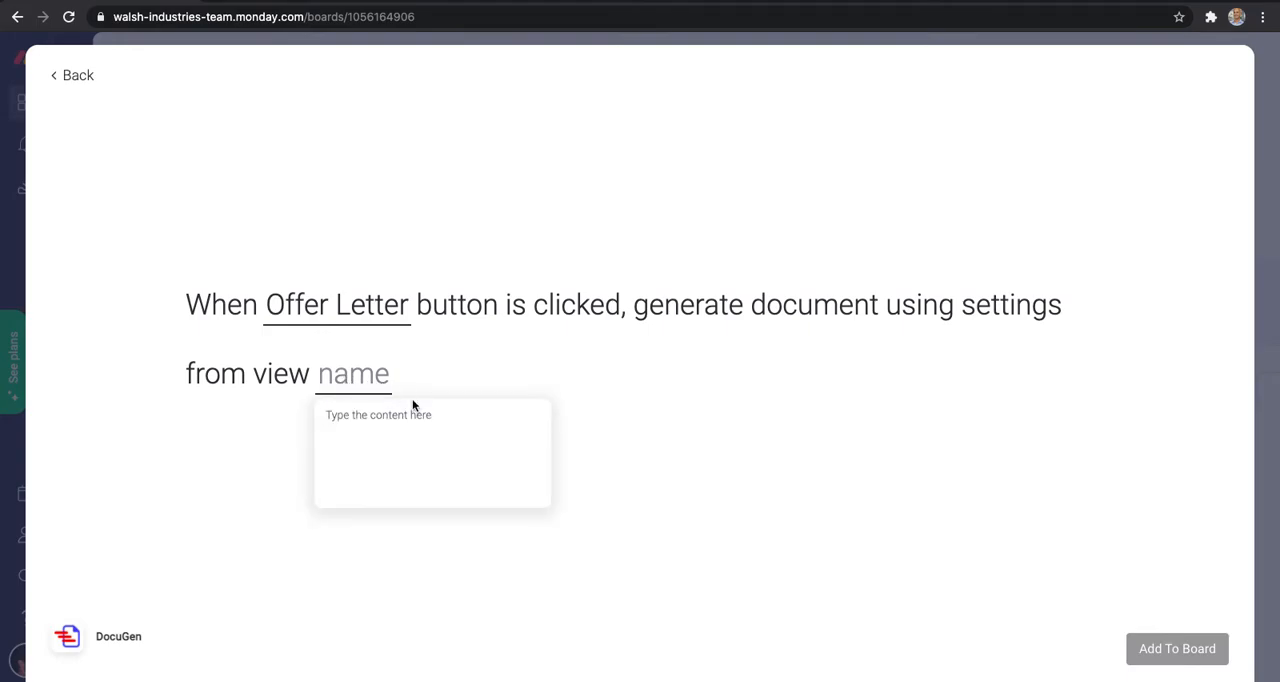
text(Offer Letter)
click(689, 416)
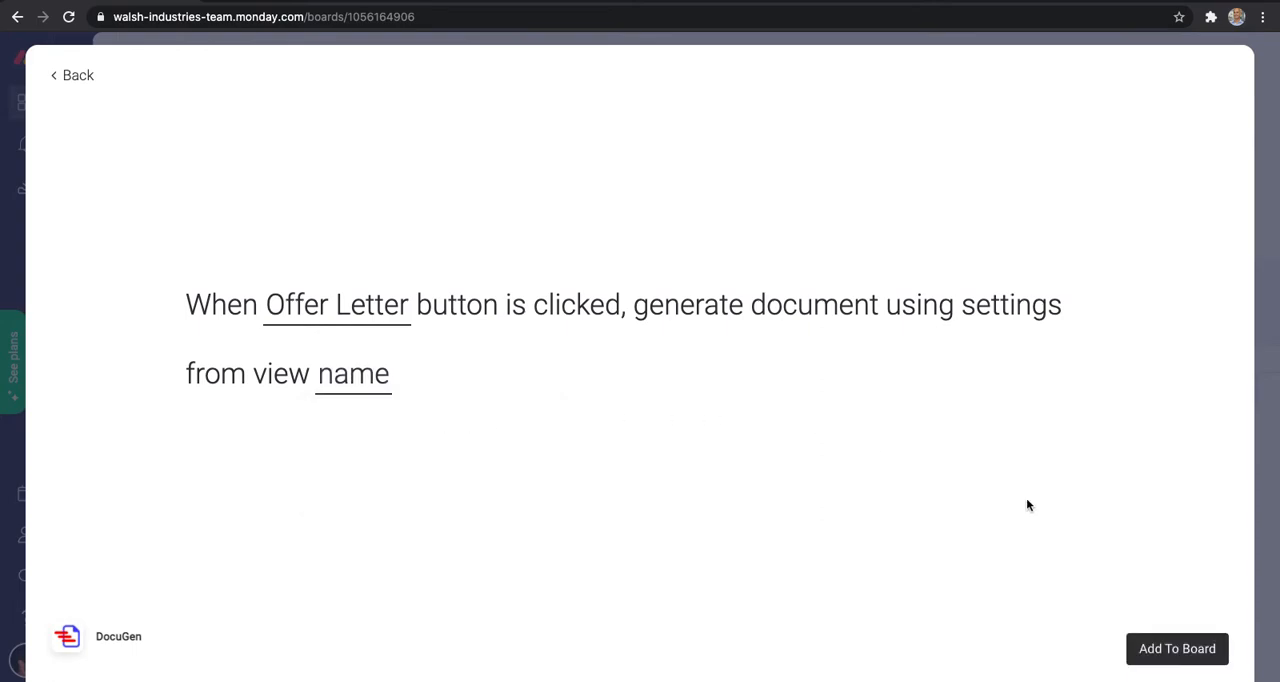
click(1157, 659)
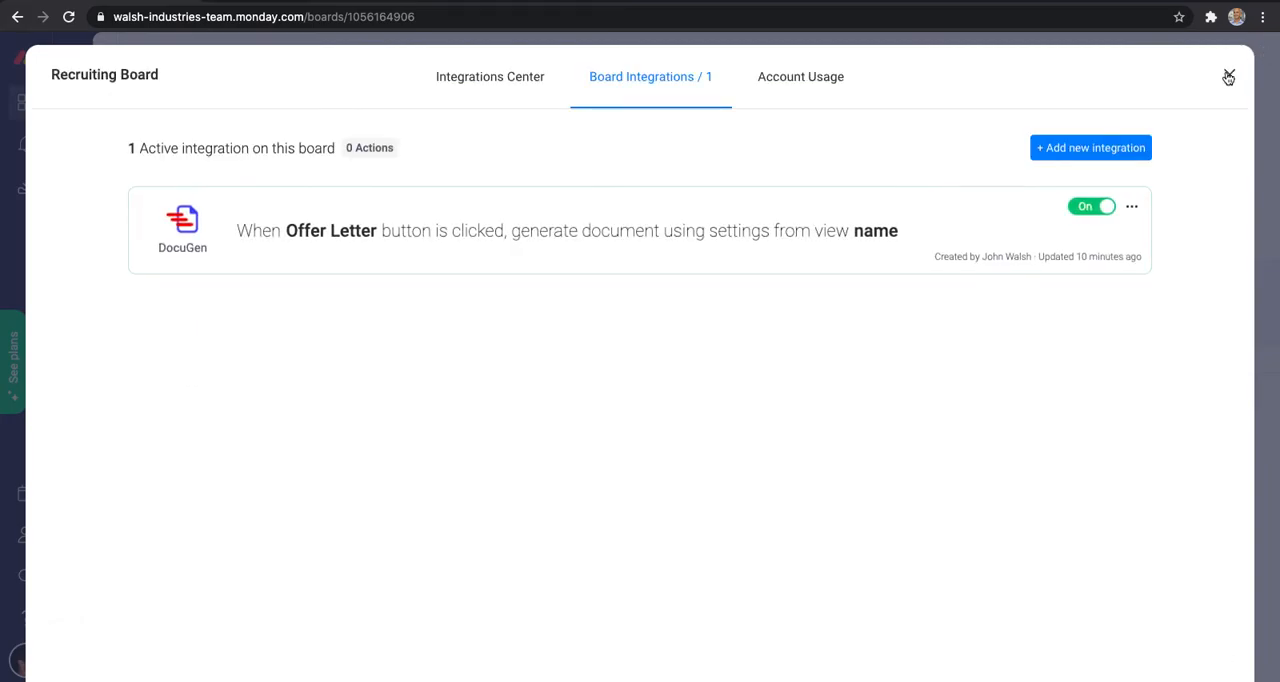
click(1231, 79)
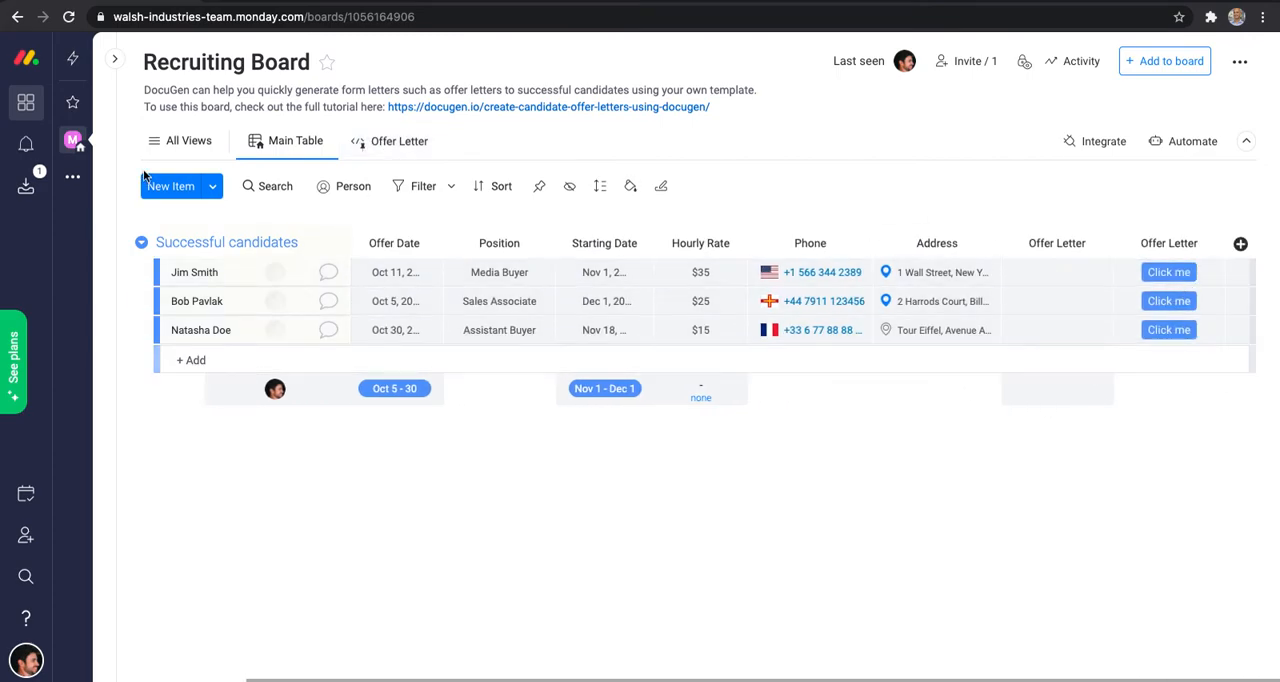
Check the Offer Letter view's DocuGen settings for the file column attachment, template and PDF output.
click(383, 140)
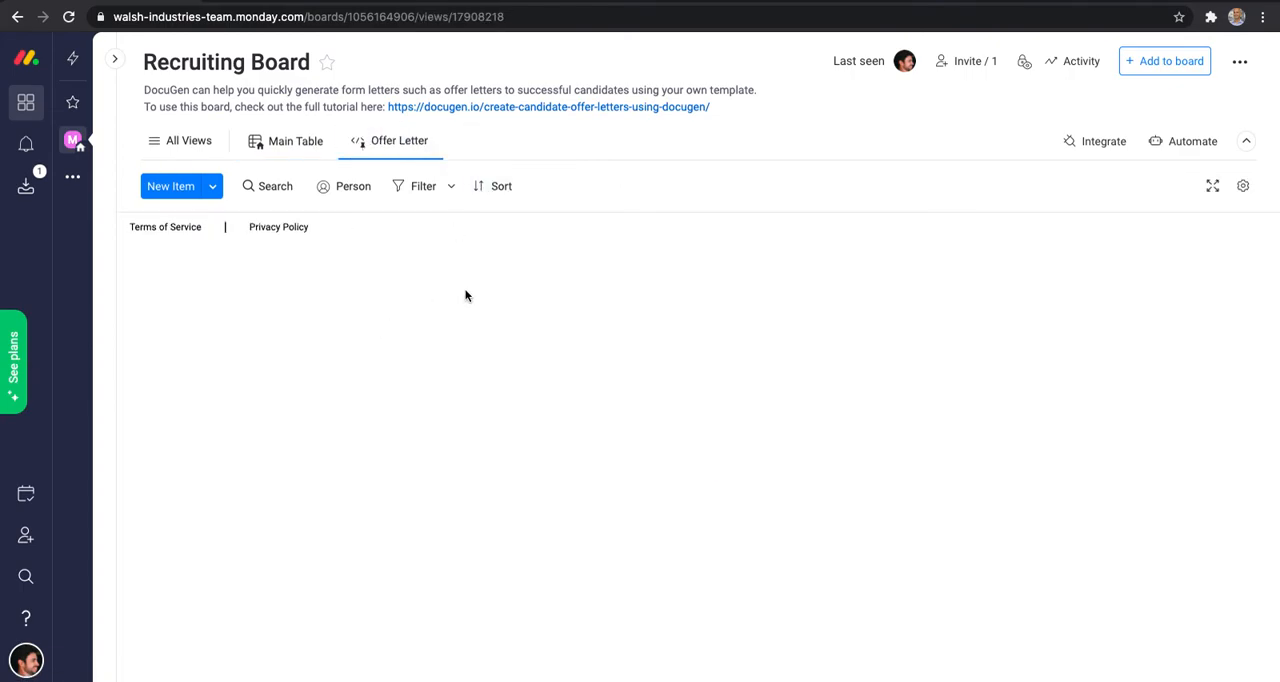
click(613, 240)
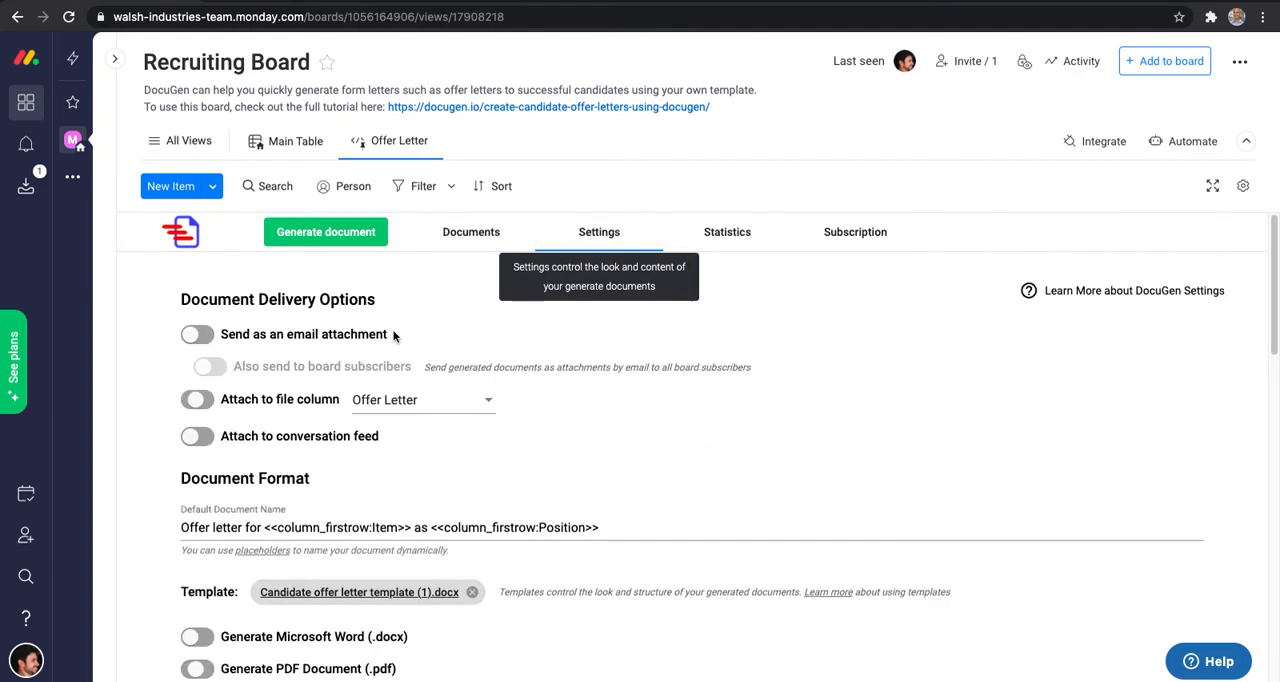
scroll(449, 446, down, 1)
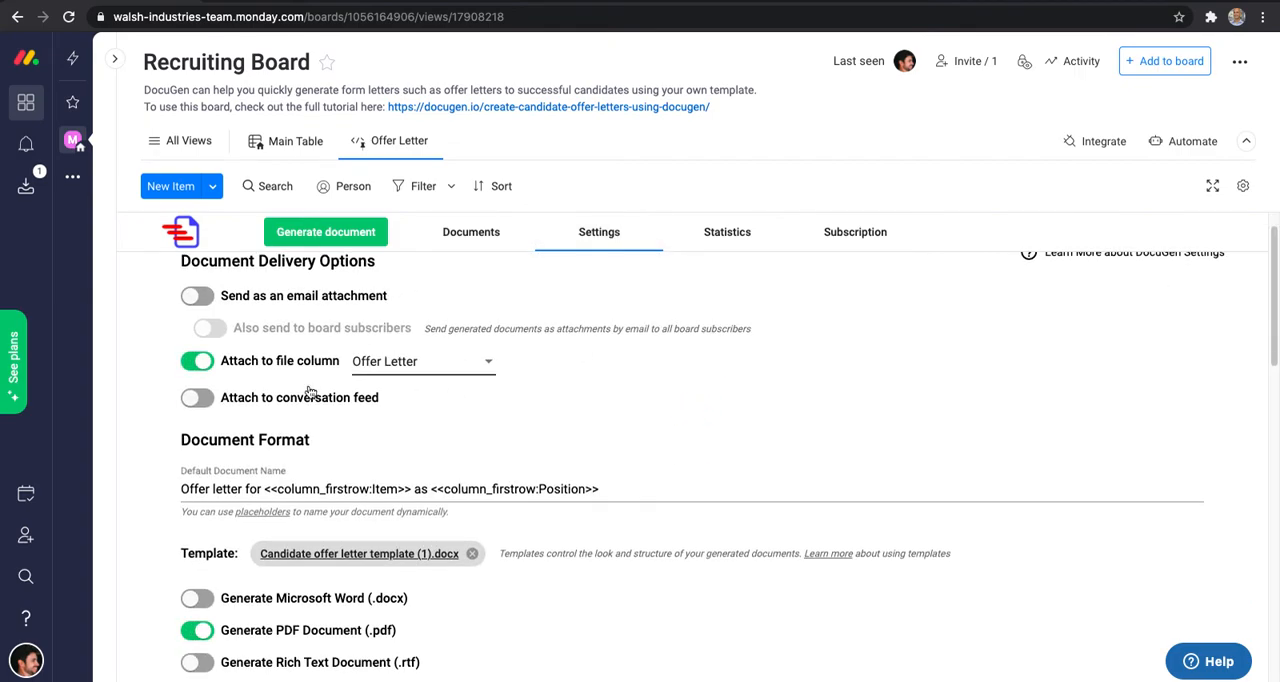
scroll(587, 421, down, 4)
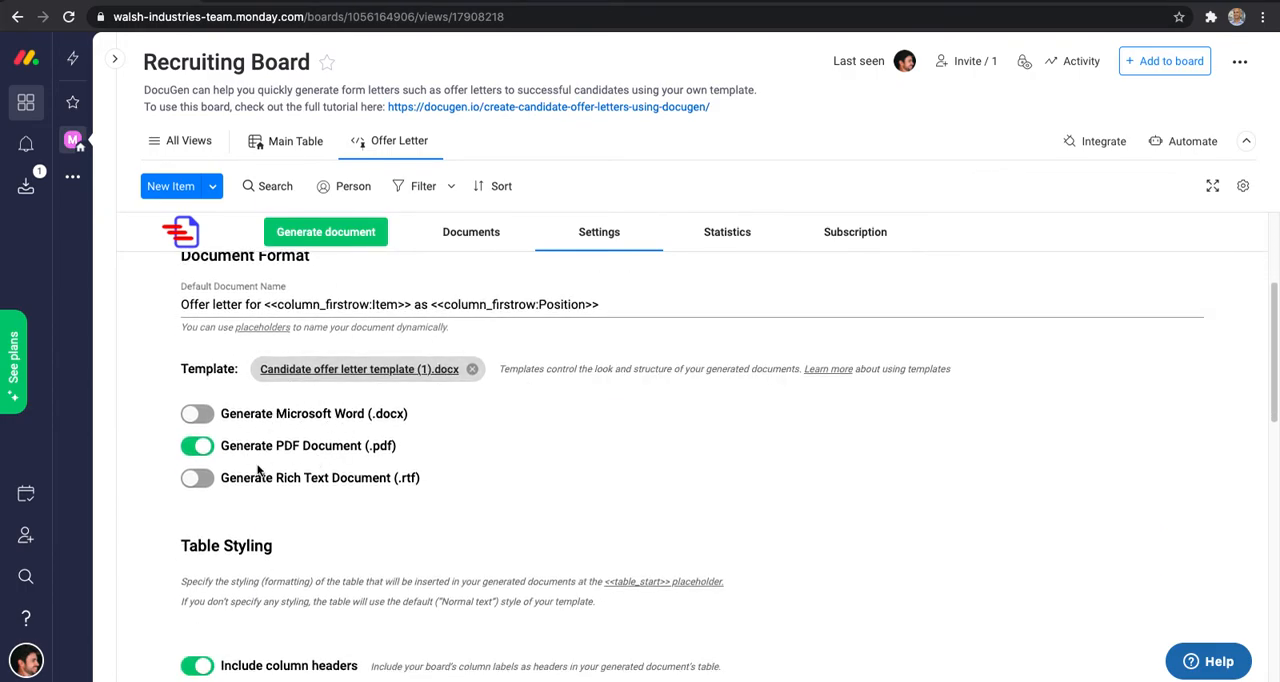
Generate the Sales Associate candidate's offer letter from the main table and preview the resulting PDF.
click(297, 152)
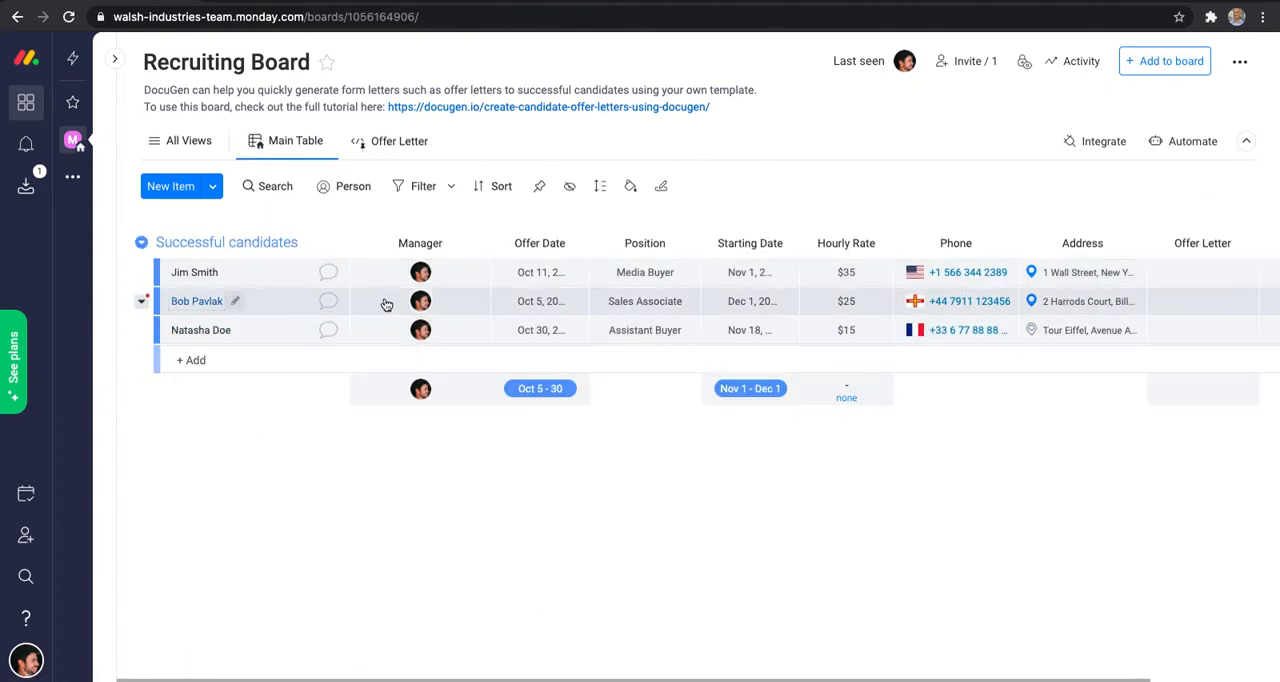
scroll(1222, 308, right, 3)
click(1149, 303)
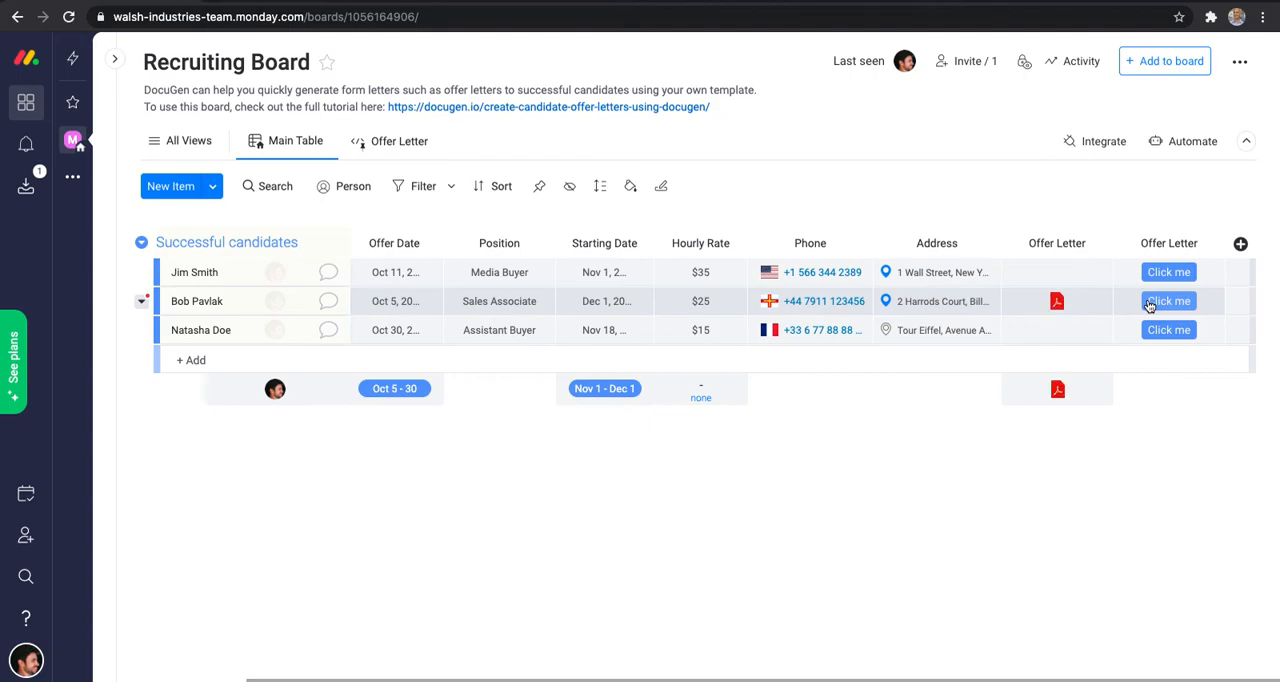
click(1057, 301)
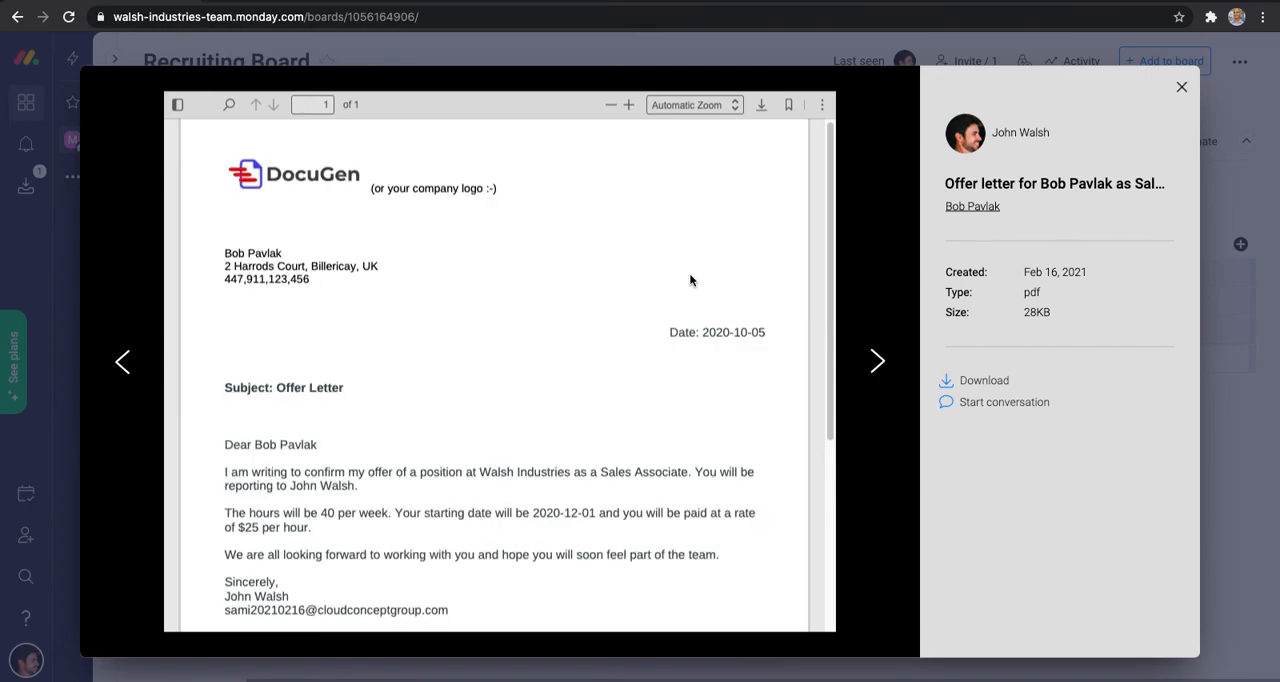
scroll(384, 415, down, 2)
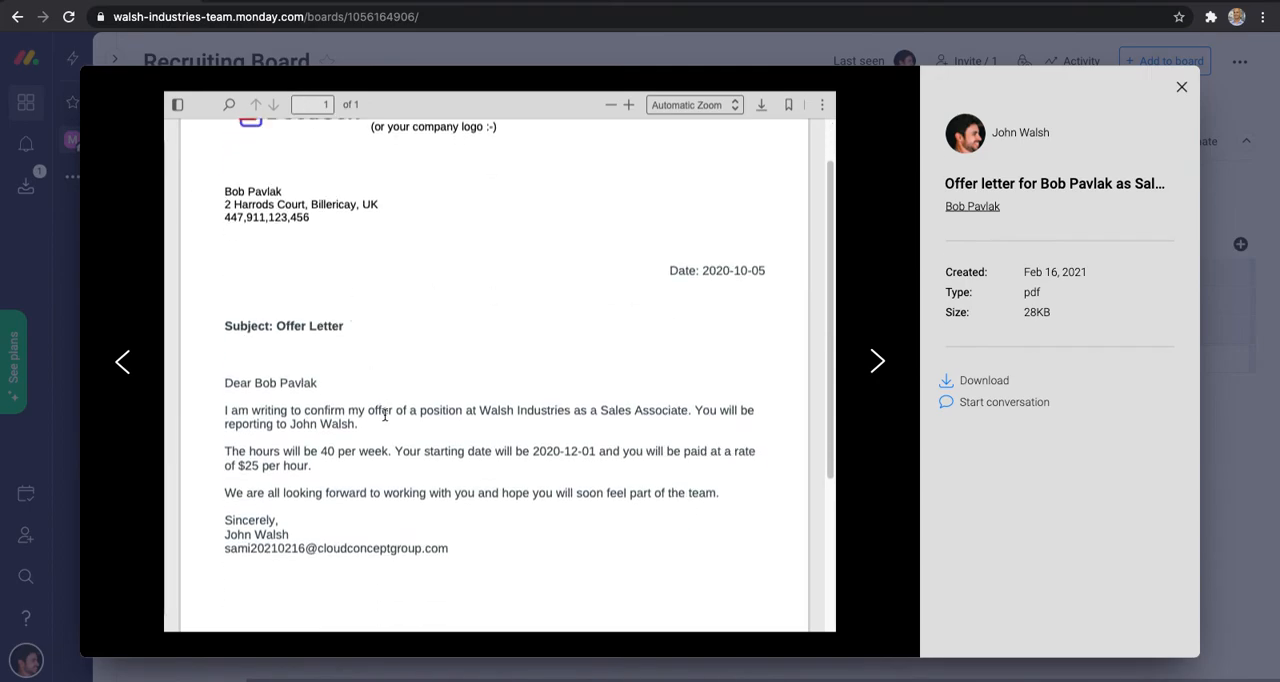
click(1181, 87)
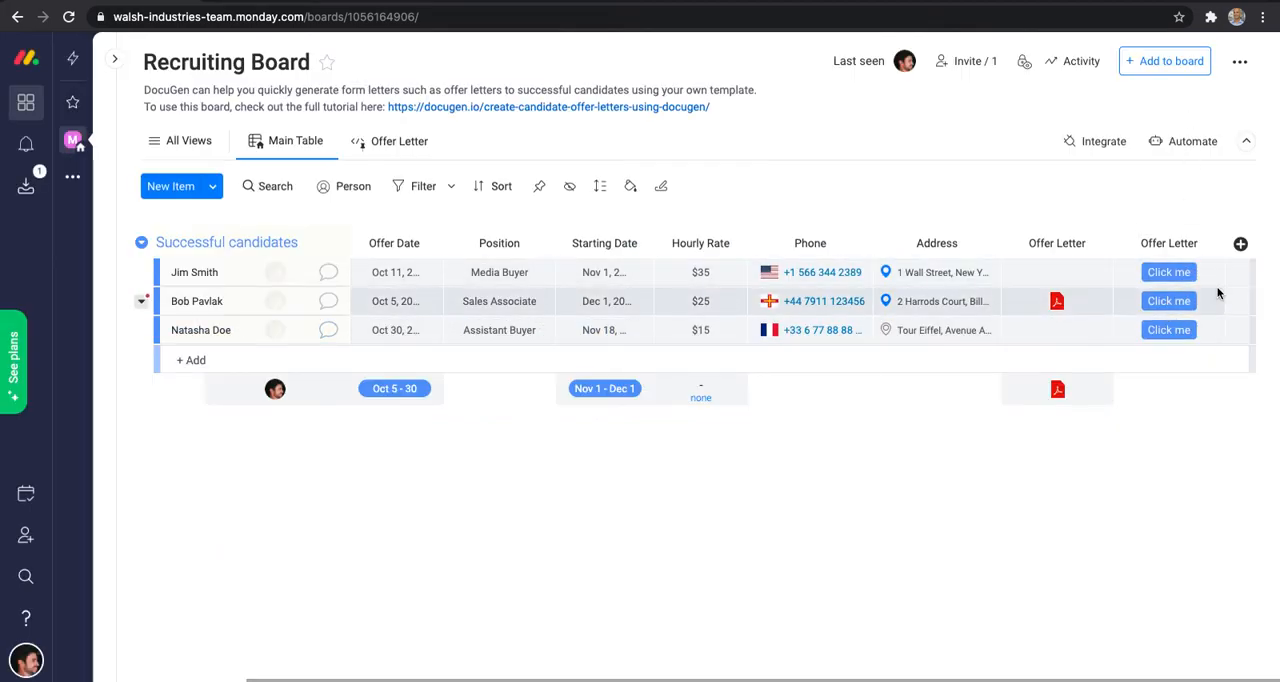
Generate the Assistant Buyer candidate's offer letter with its row button and preview the resulting PDF.
click(1164, 331)
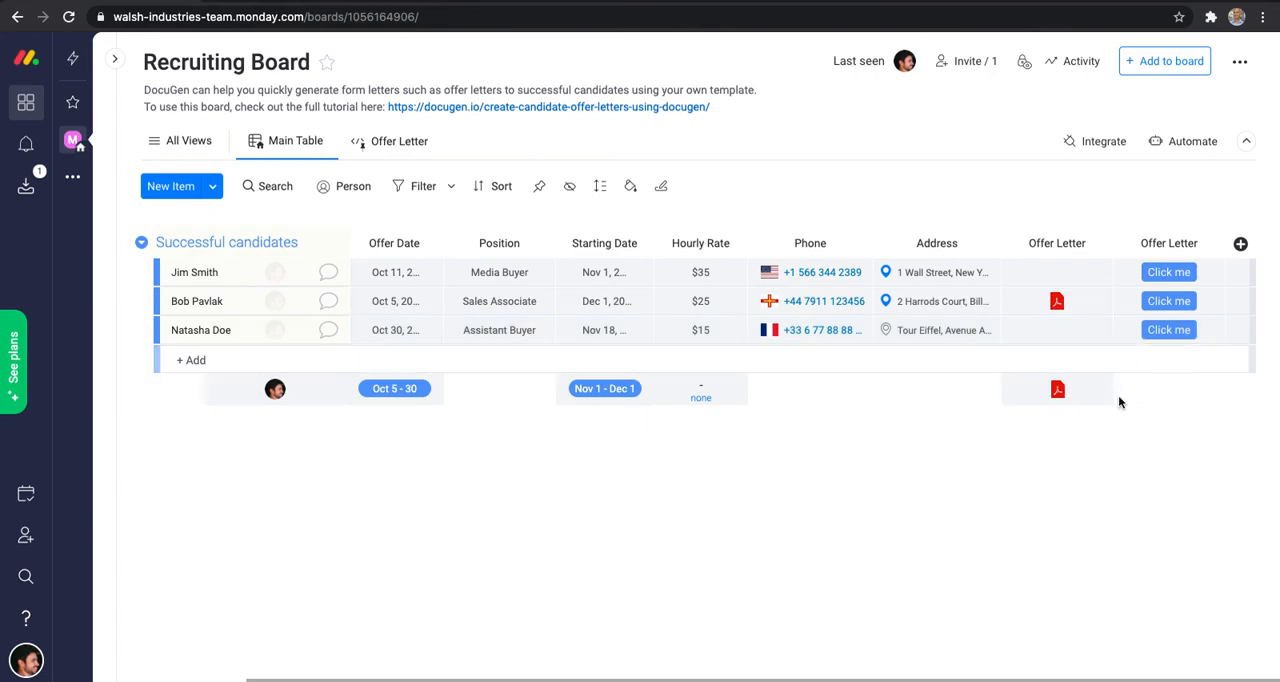
click(1057, 330)
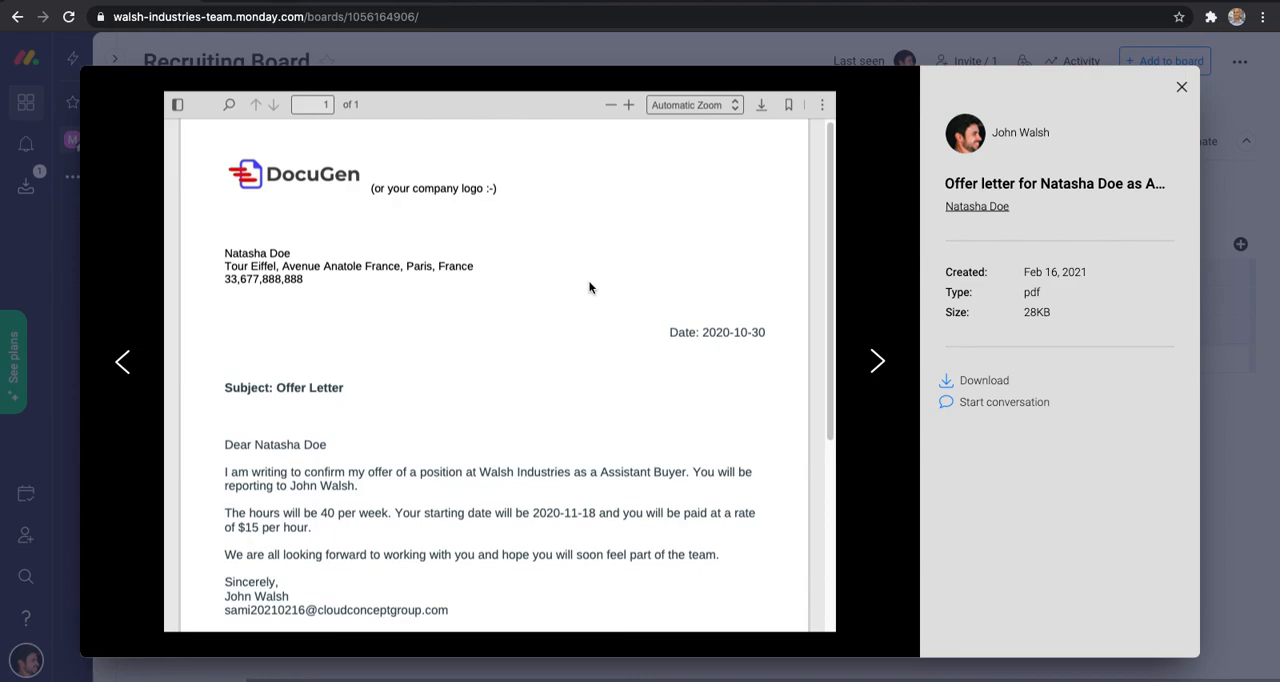
click(1181, 88)
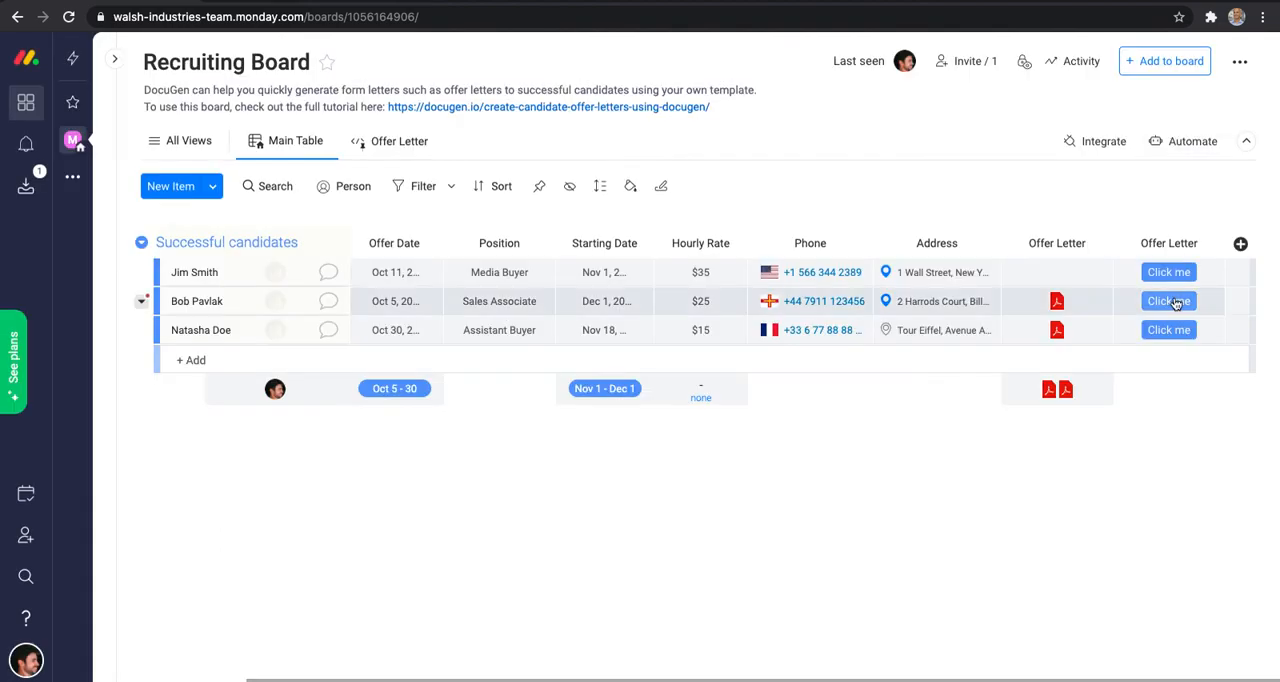